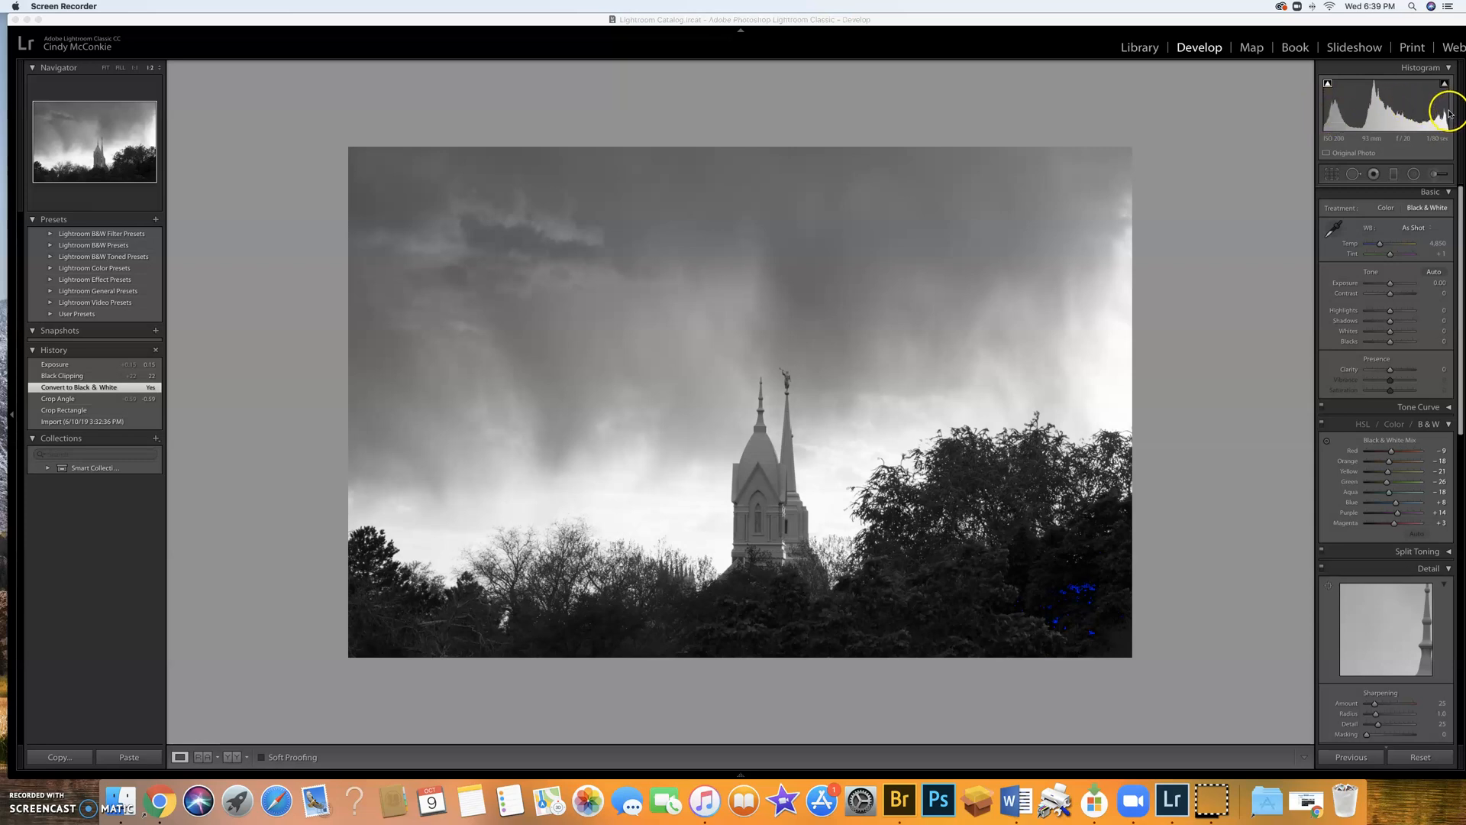
Step: Raise the whole photo's Blacks to +19 and its Exposure to +0.15
{"action": "left_click", "coordinate": [1325, 120]}
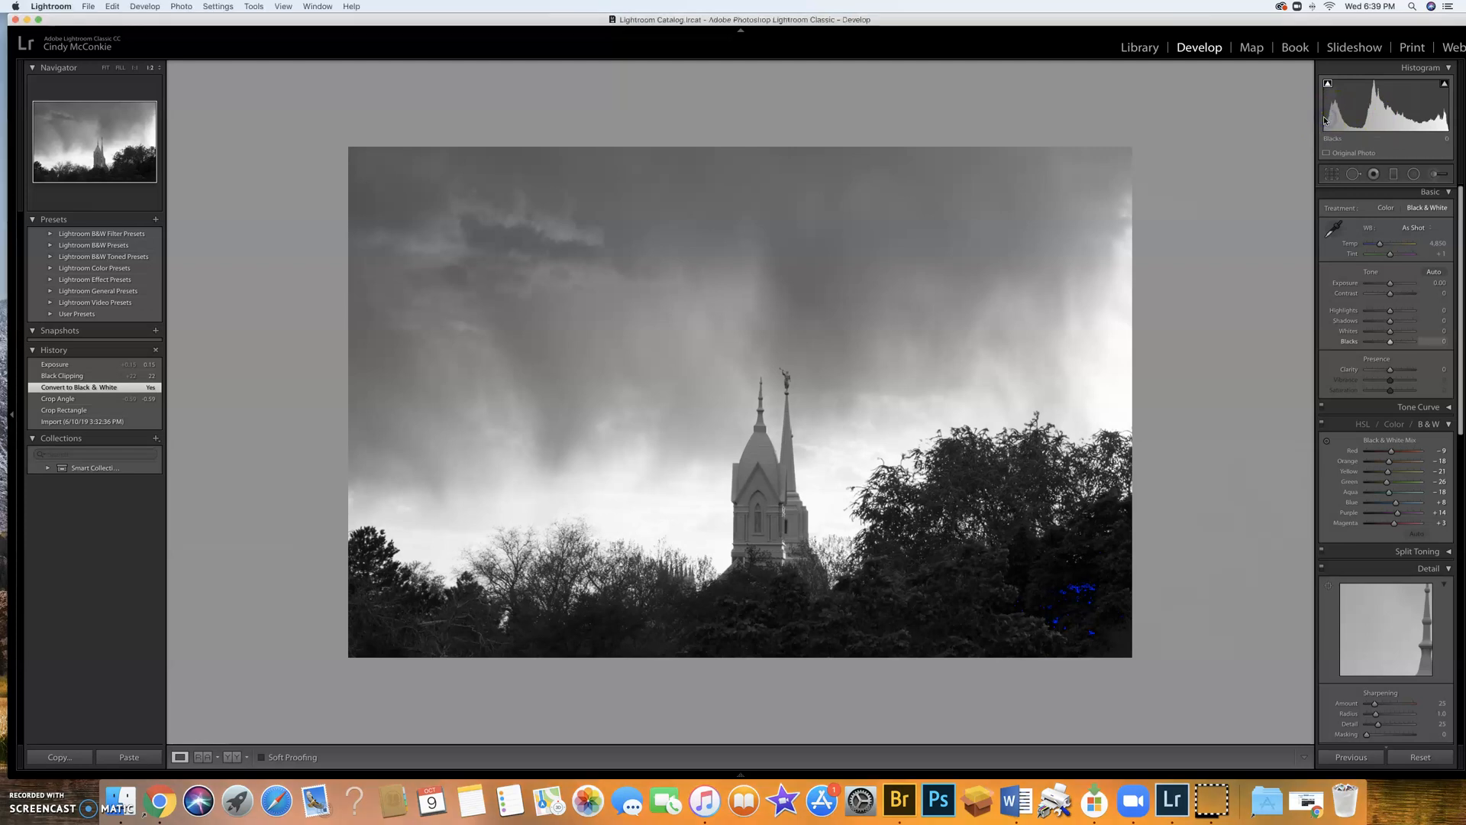
{"action": "left_click_drag", "start_coordinate": [1325, 117], "coordinate": [1327, 116]}
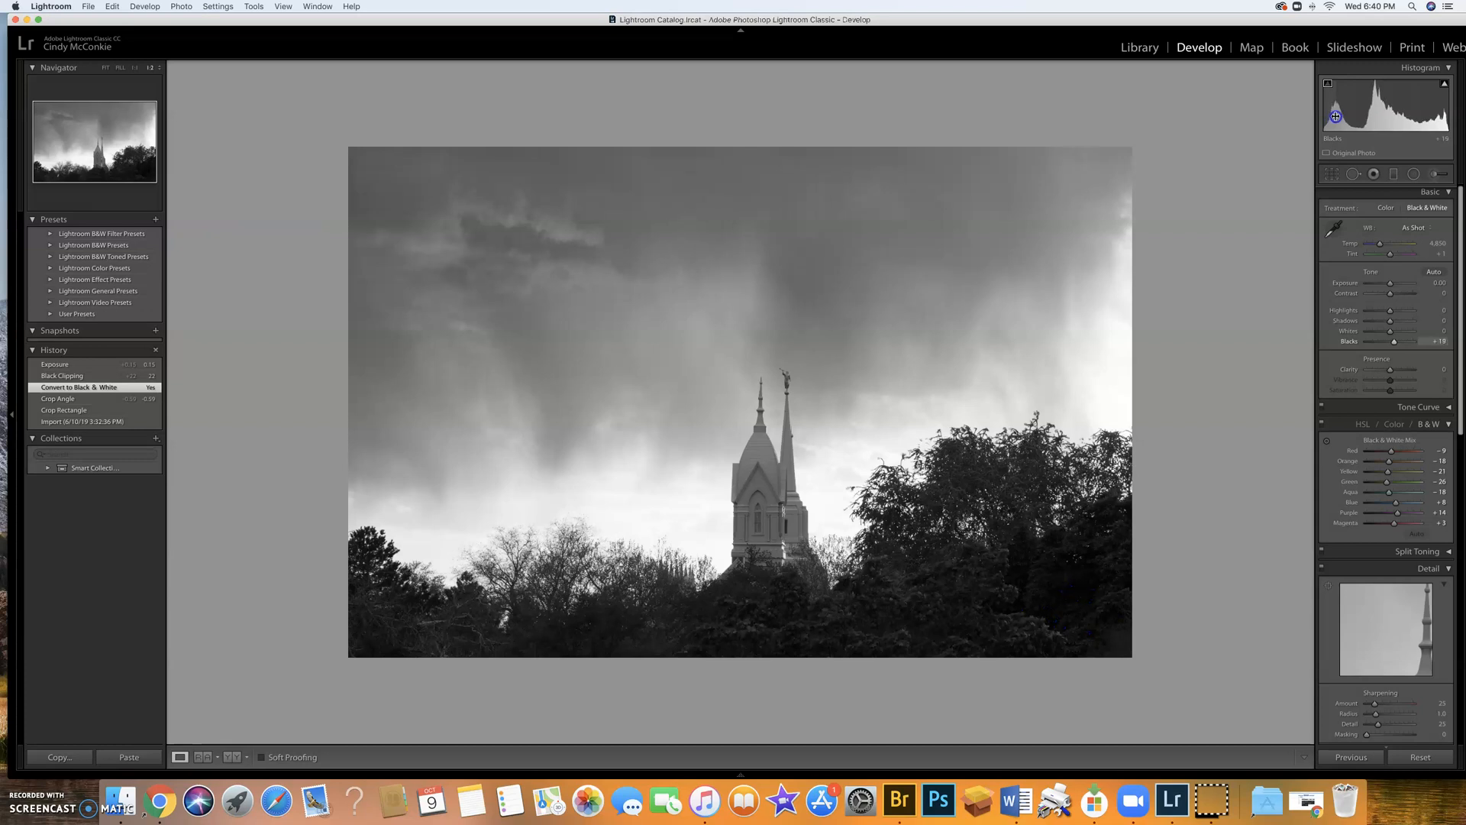
{"action": "left_click_drag", "start_coordinate": [1334, 117], "coordinate": [1335, 117]}
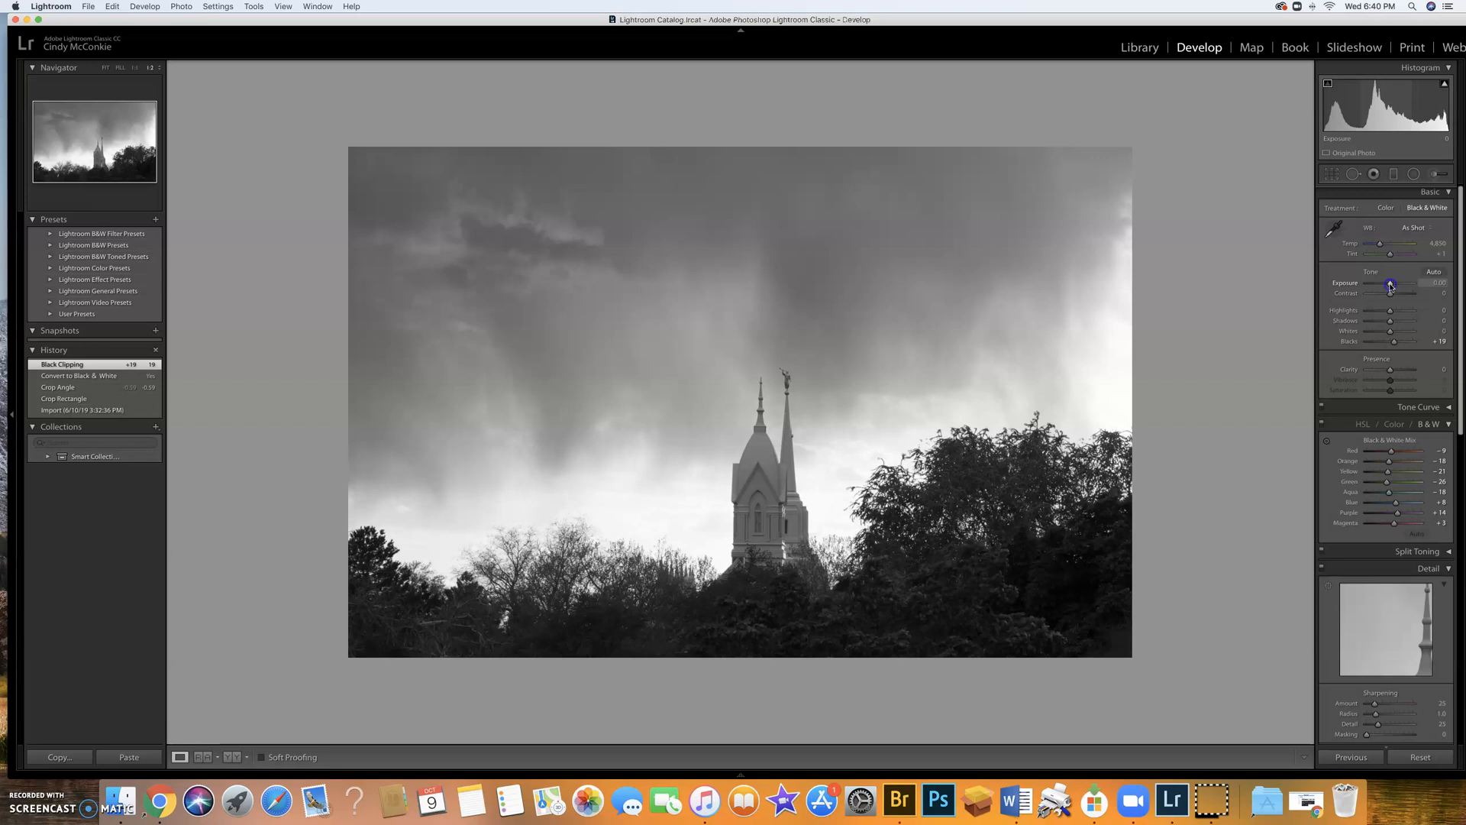
{"action": "left_click_drag", "start_coordinate": [1390, 285], "coordinate": [1391, 287]}
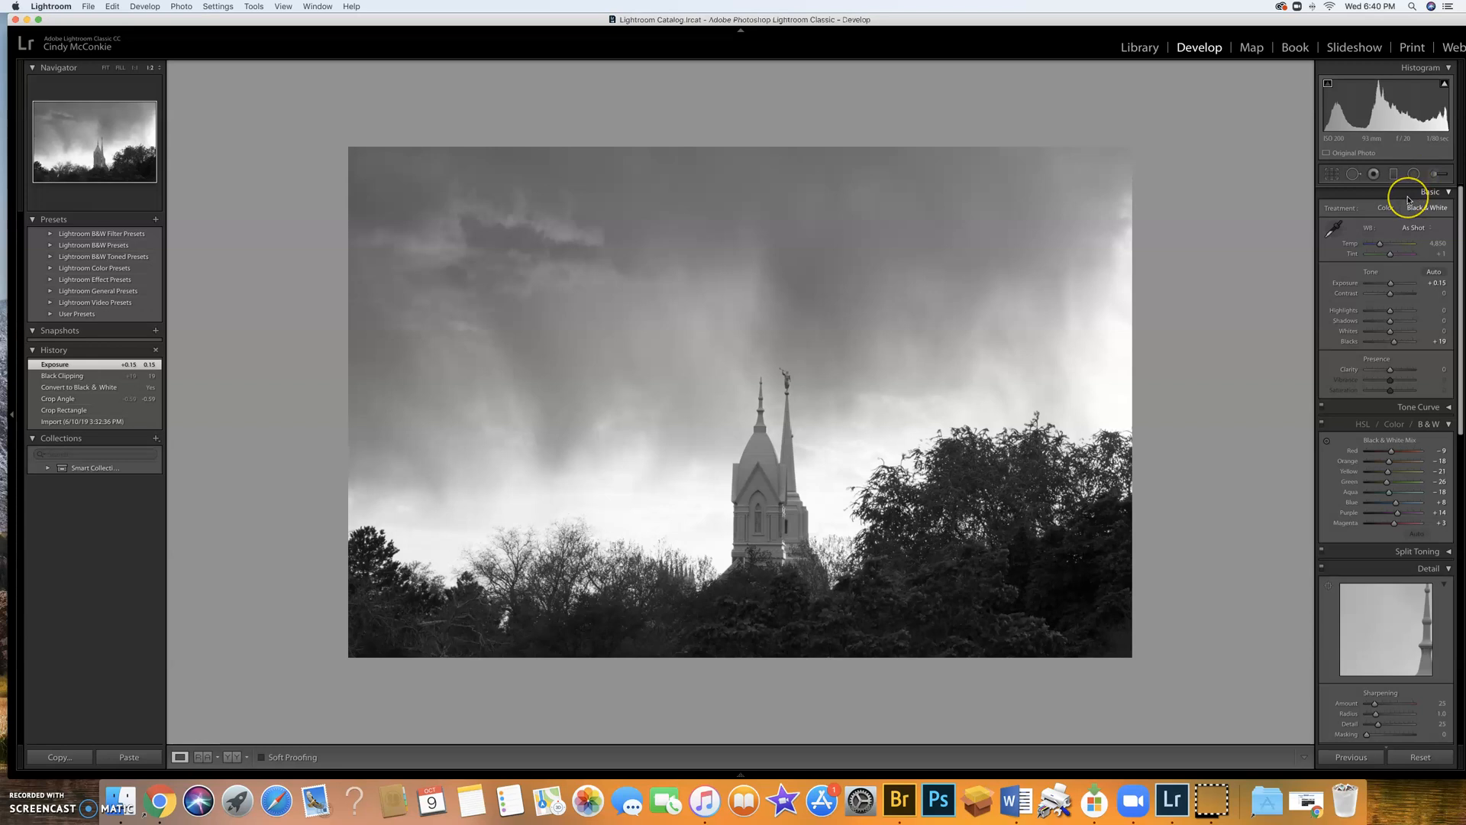
Step: Add two graduated filters across the stormy sky, the second one level with the spire tips
{"action": "scroll", "coordinate": [1408, 200], "scroll_direction": "down", "scroll_amount": 1}
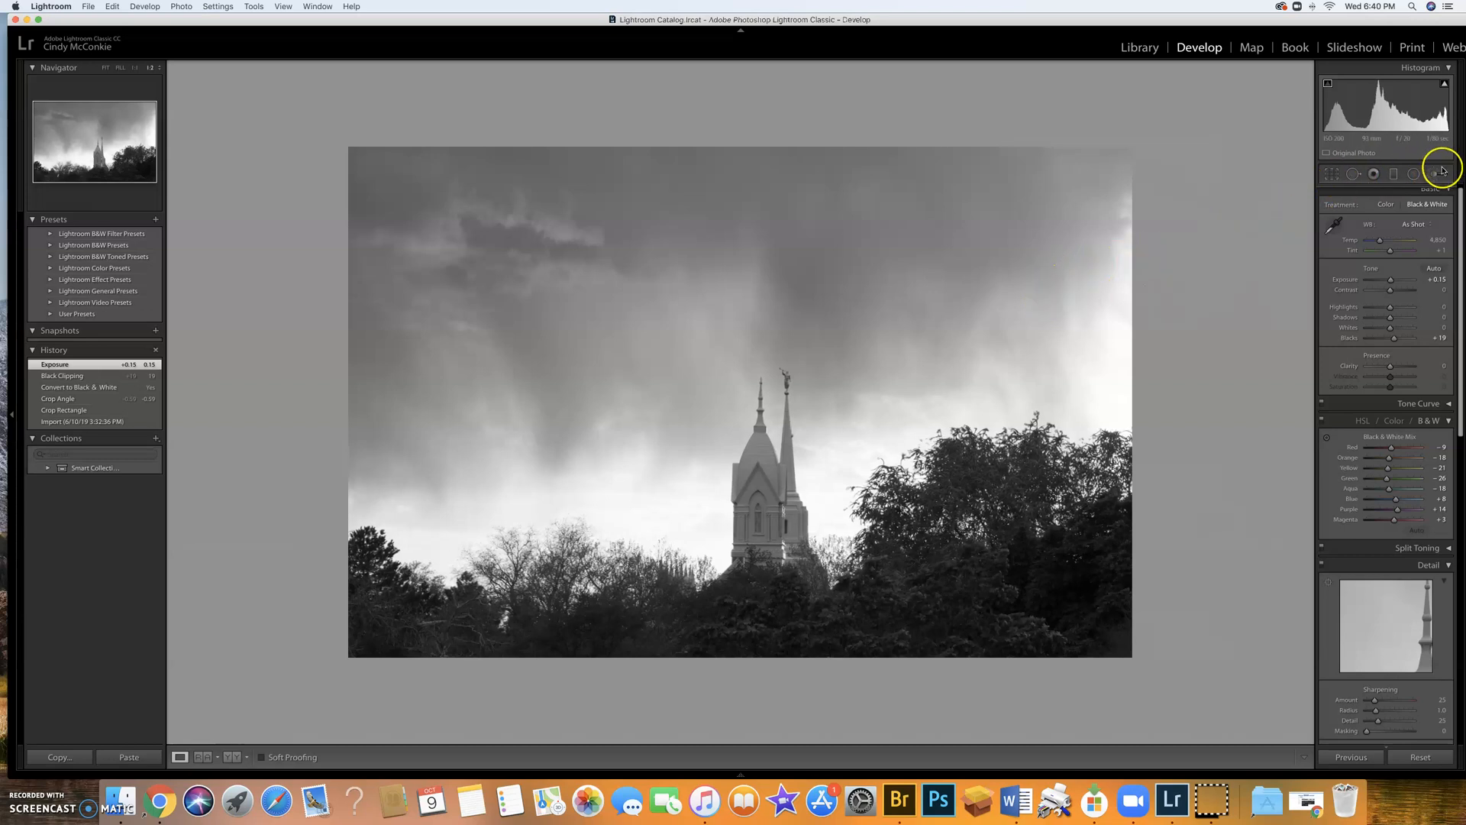
{"action": "left_click", "coordinate": [1393, 175]}
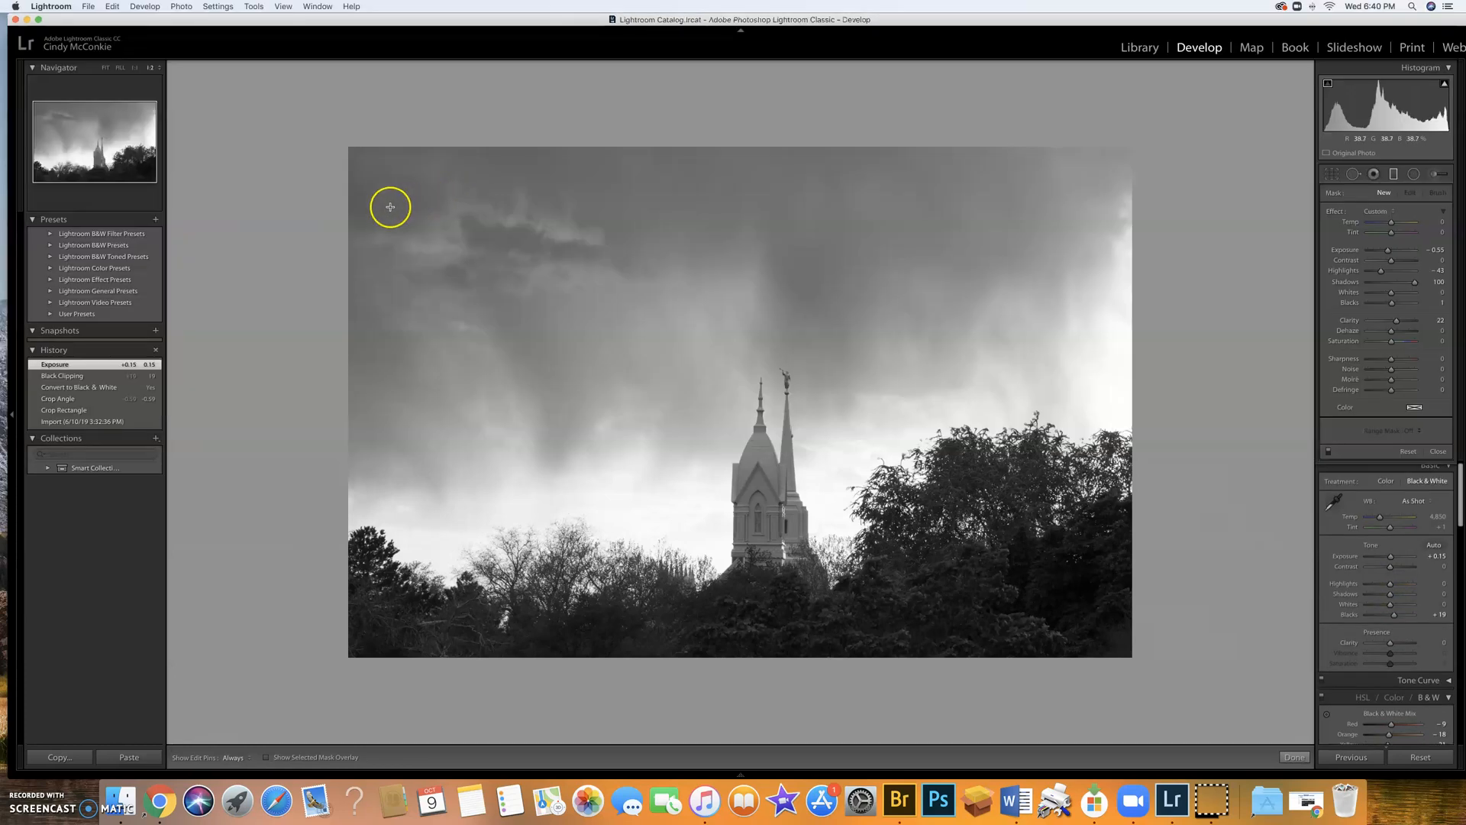
{"action": "left_click_drag", "start_coordinate": [347, 220], "coordinate": [1032, 385]}
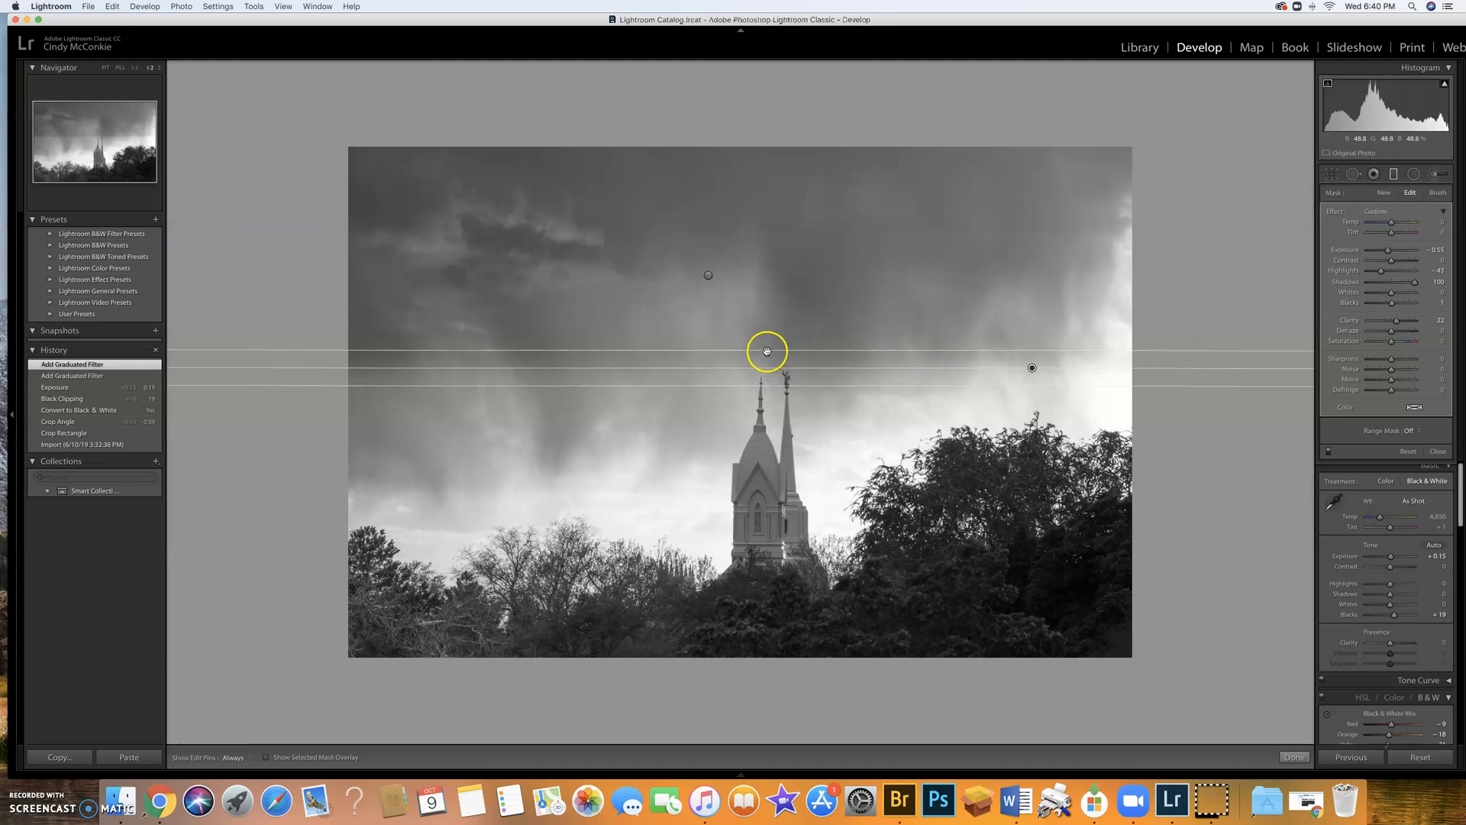
Step: Widen the second graduated filter and reposition it to span from the photo's top edge to just above the spires
{"action": "left_click_drag", "start_coordinate": [766, 349], "coordinate": [762, 153]}
{"action": "left_click_drag", "start_coordinate": [793, 384], "coordinate": [796, 344]}
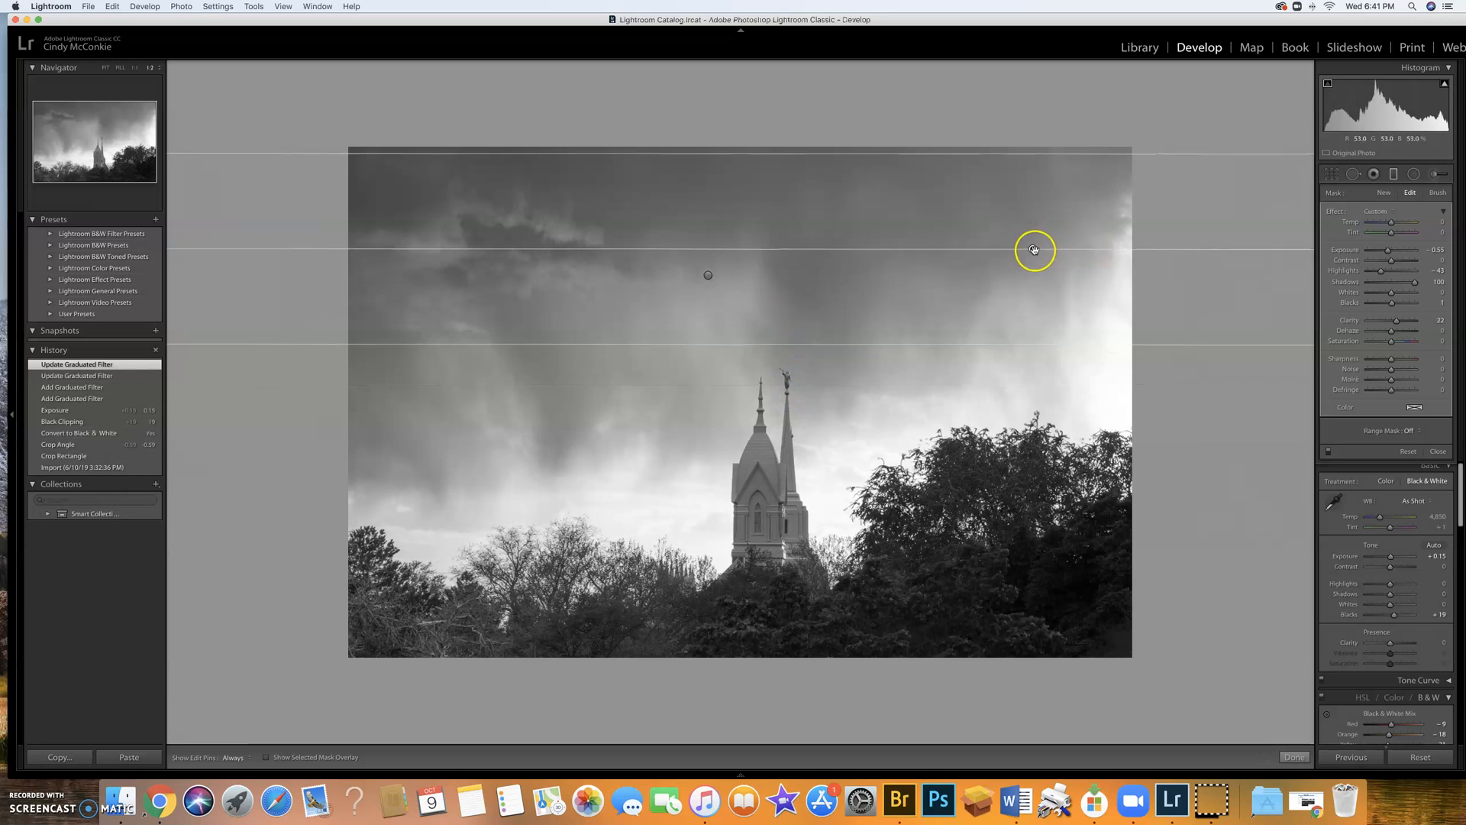
{"action": "left_click_drag", "start_coordinate": [1034, 249], "coordinate": [837, 260]}
{"action": "left_click_drag", "start_coordinate": [970, 164], "coordinate": [973, 153]}
{"action": "left_click_drag", "start_coordinate": [940, 352], "coordinate": [942, 347]}
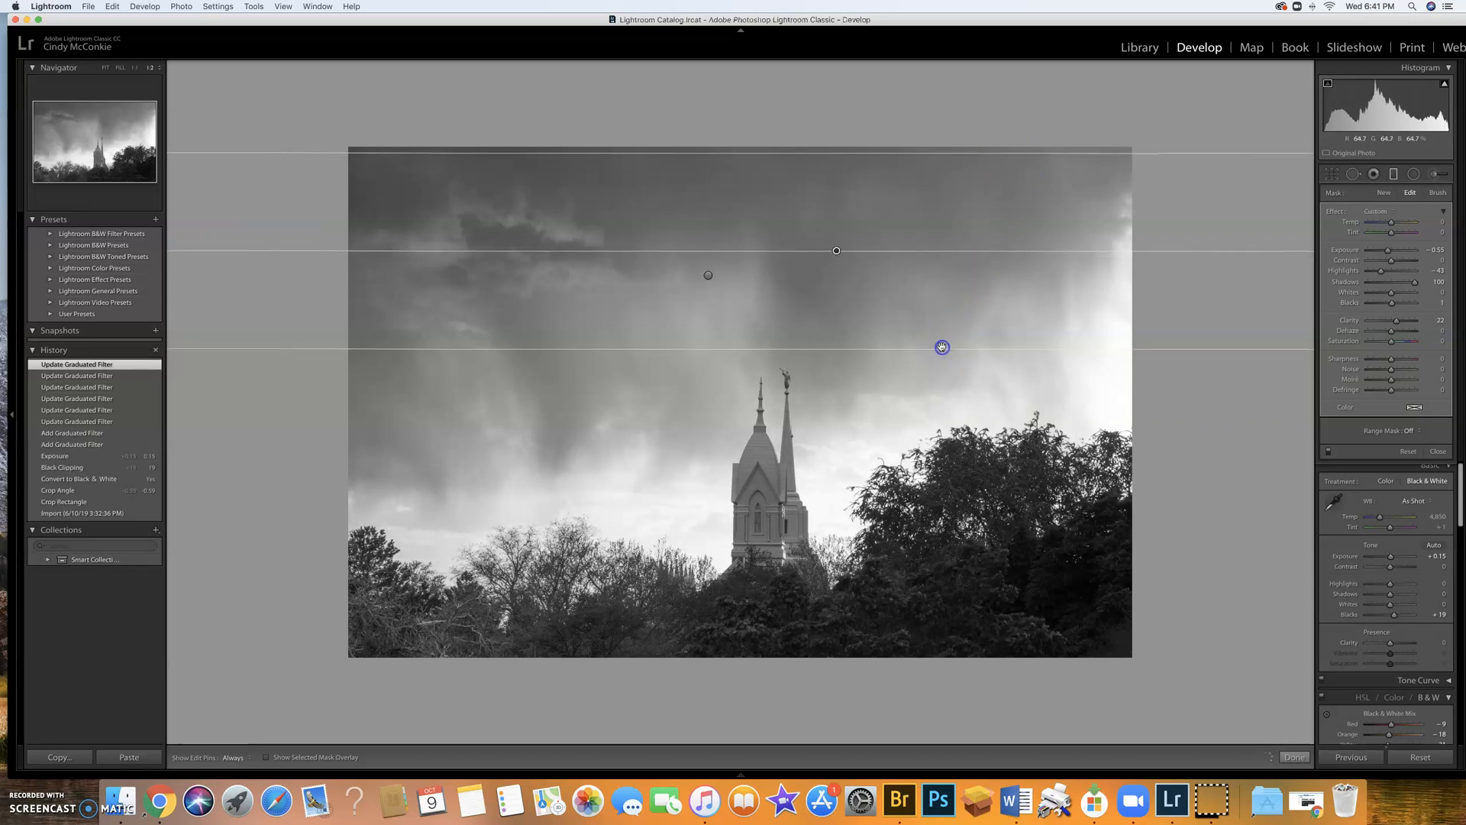
Step: Darken the upper sky by setting the second graduated filter's Exposure to -1.28
{"action": "left_click_drag", "start_coordinate": [1389, 252], "coordinate": [1386, 253]}
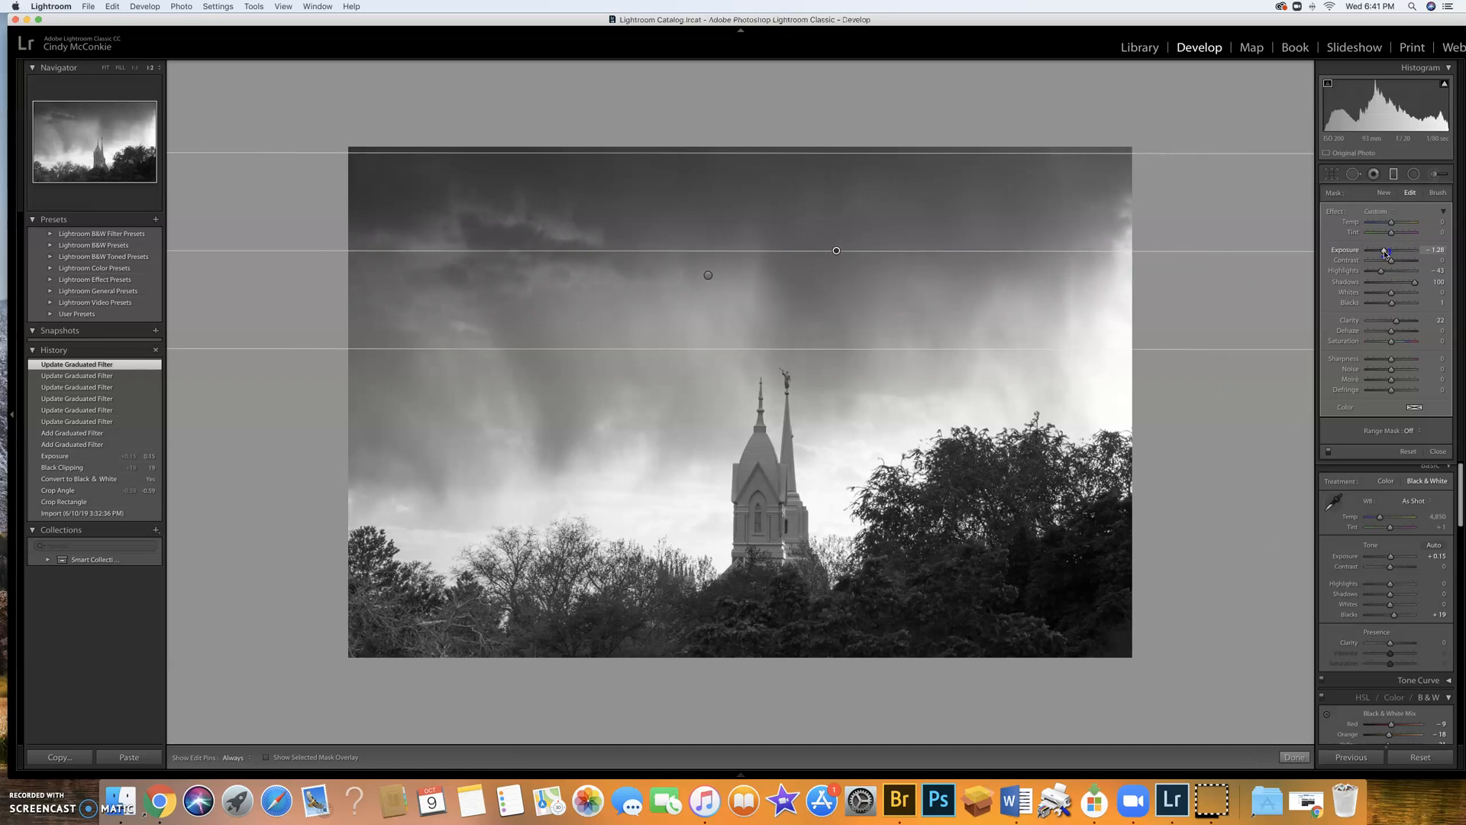
{"action": "left_click_drag", "start_coordinate": [1386, 253], "coordinate": [1384, 253]}
{"action": "left_click", "coordinate": [1372, 594]}
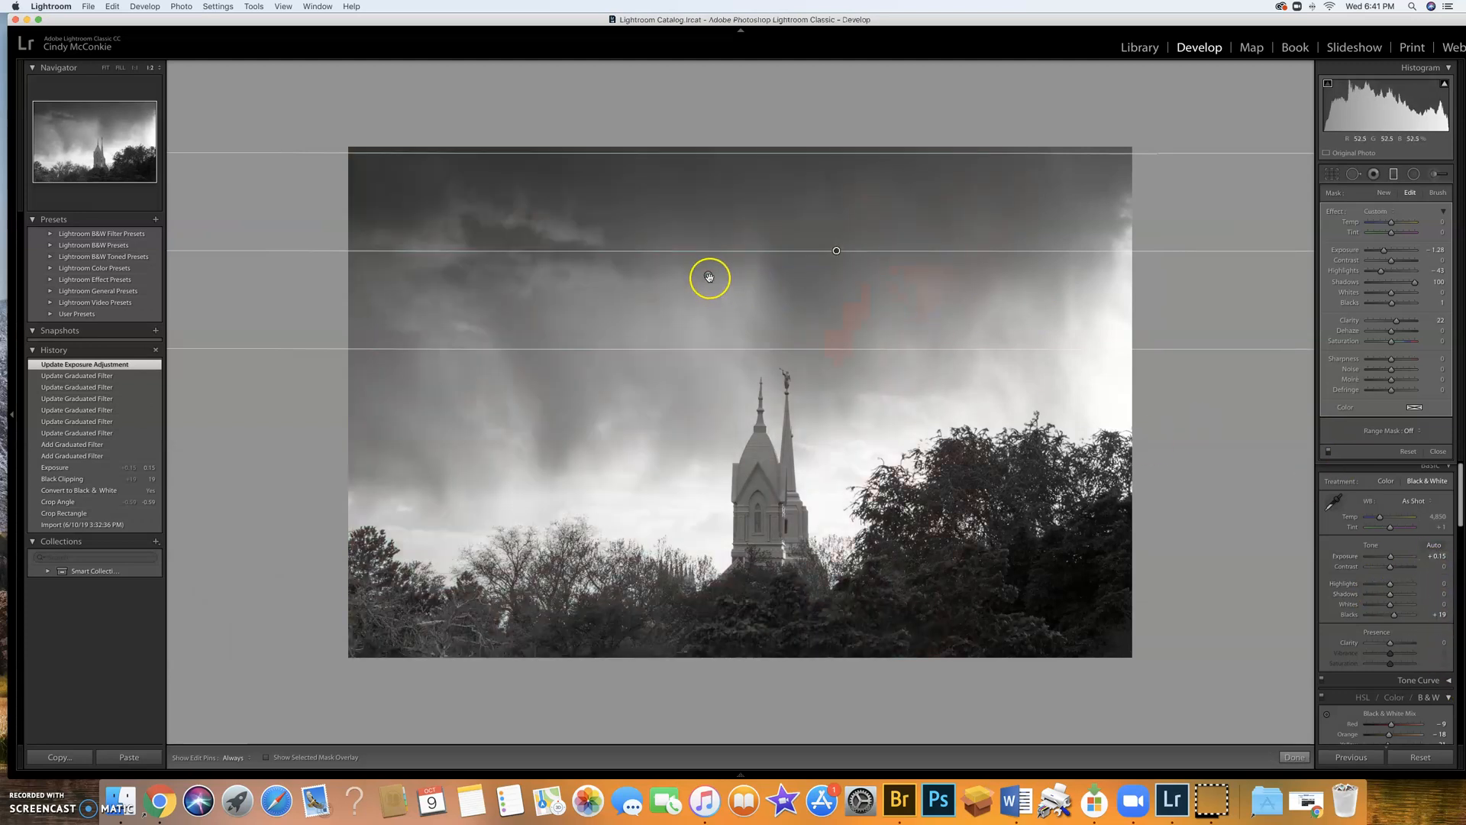
{"action": "left_click", "coordinate": [708, 277]}
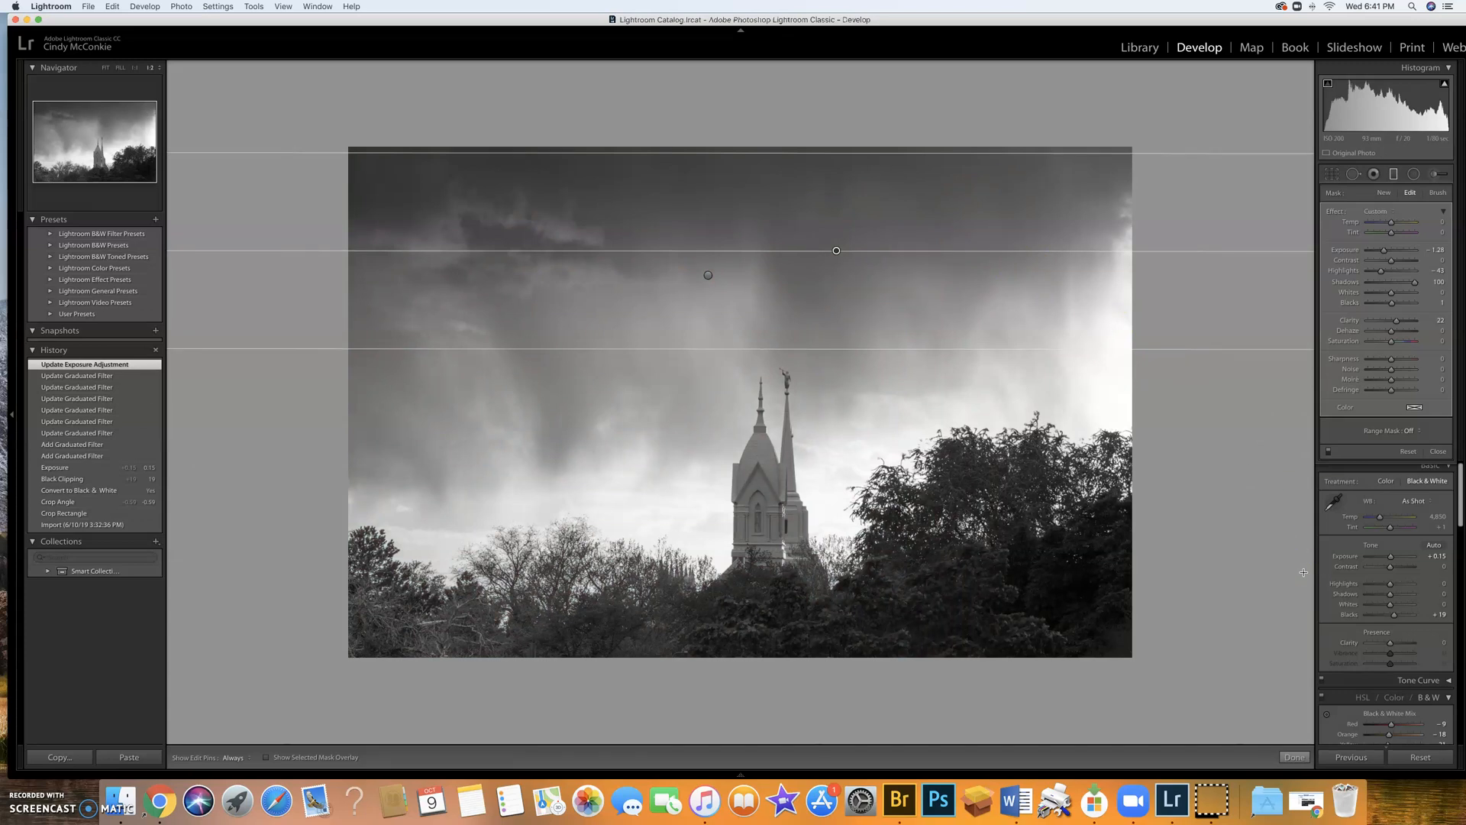
Step: Start an adjustment brush with Exposure 0.55 for the temple towers
{"action": "left_click", "coordinate": [1437, 173]}
{"action": "left_click", "coordinate": [1435, 178]}
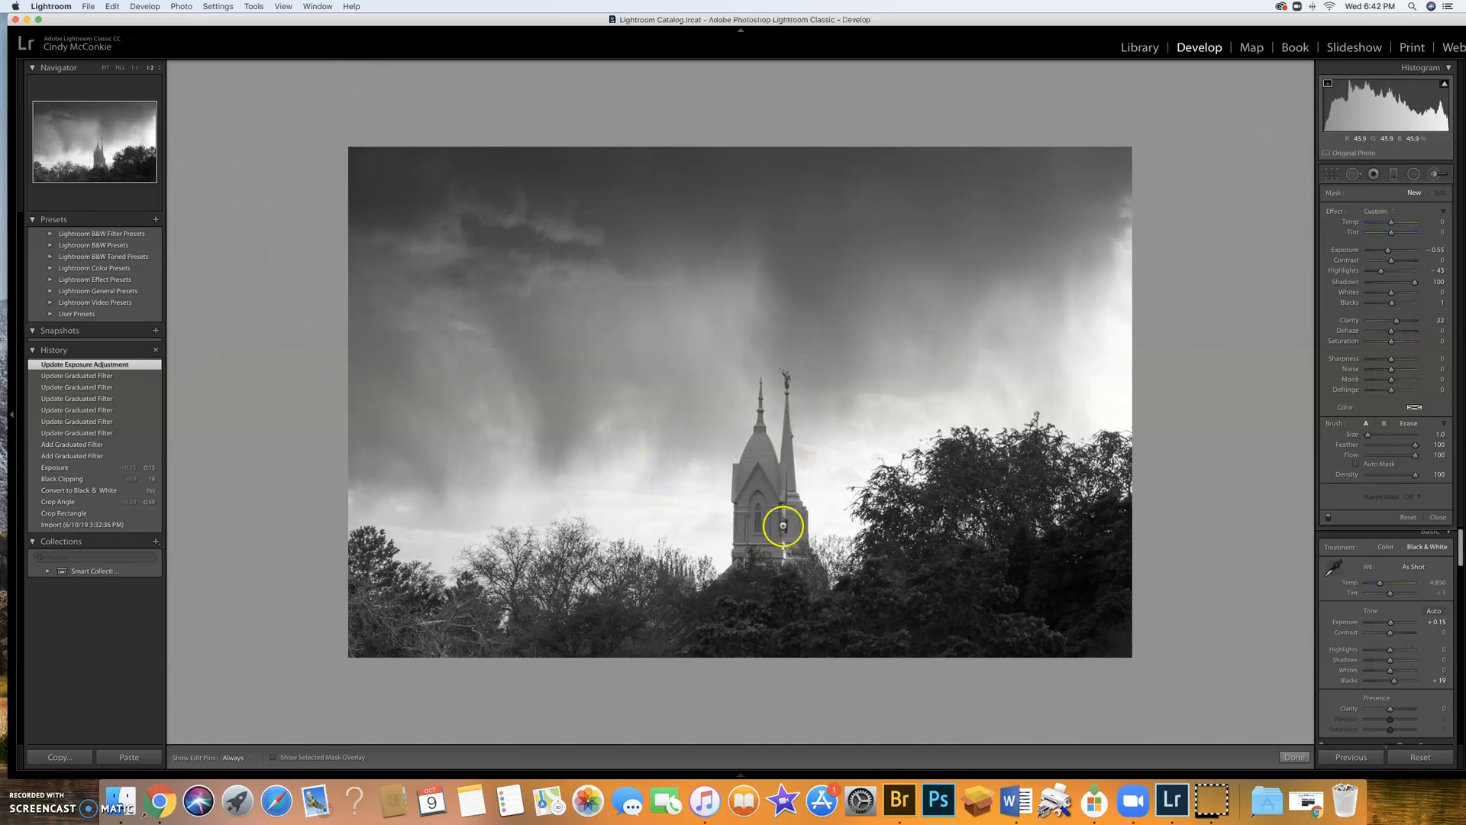
{"action": "left_click", "coordinate": [158, 68]}
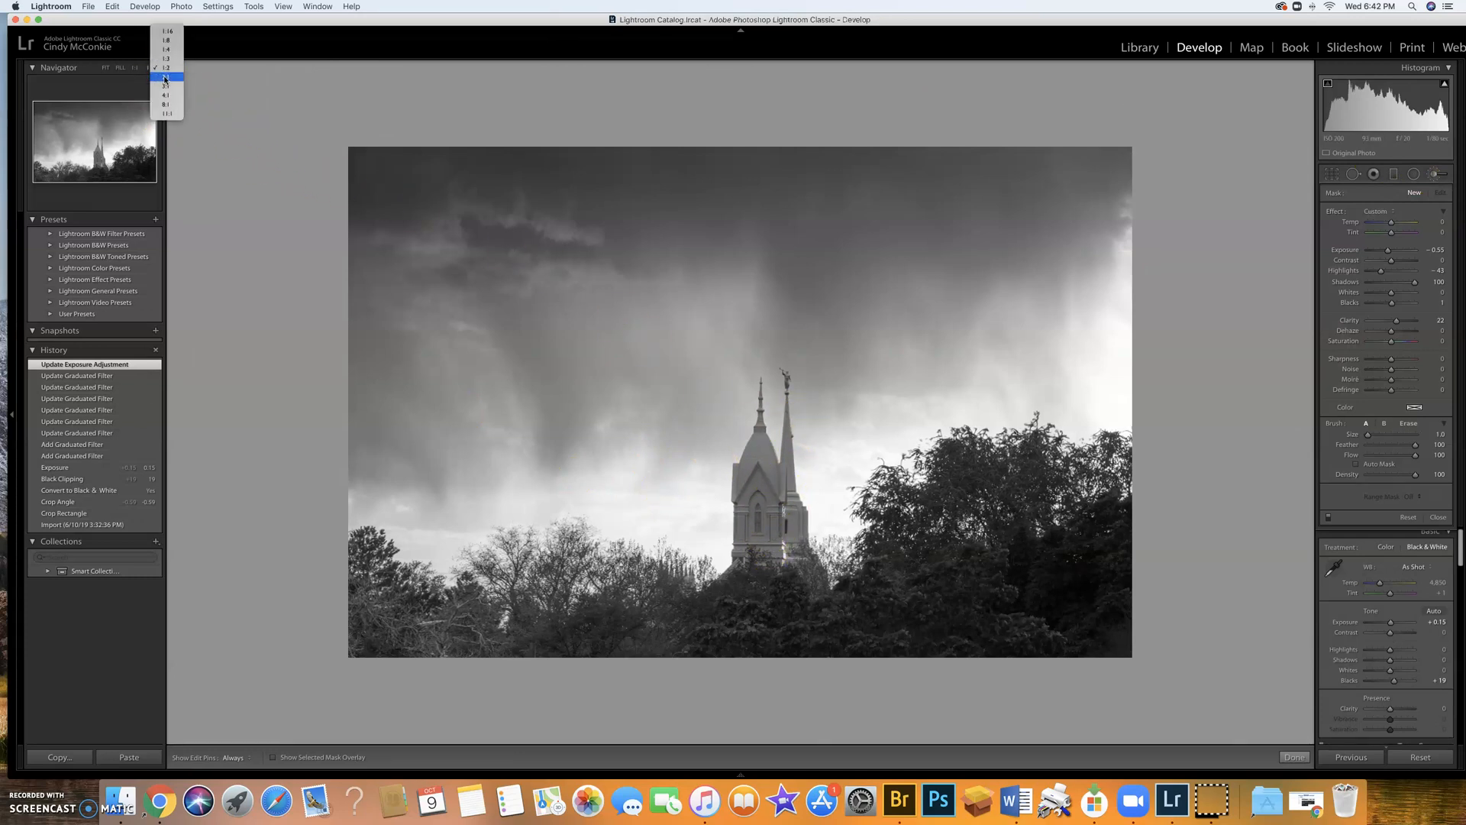
{"action": "left_click", "coordinate": [166, 77]}
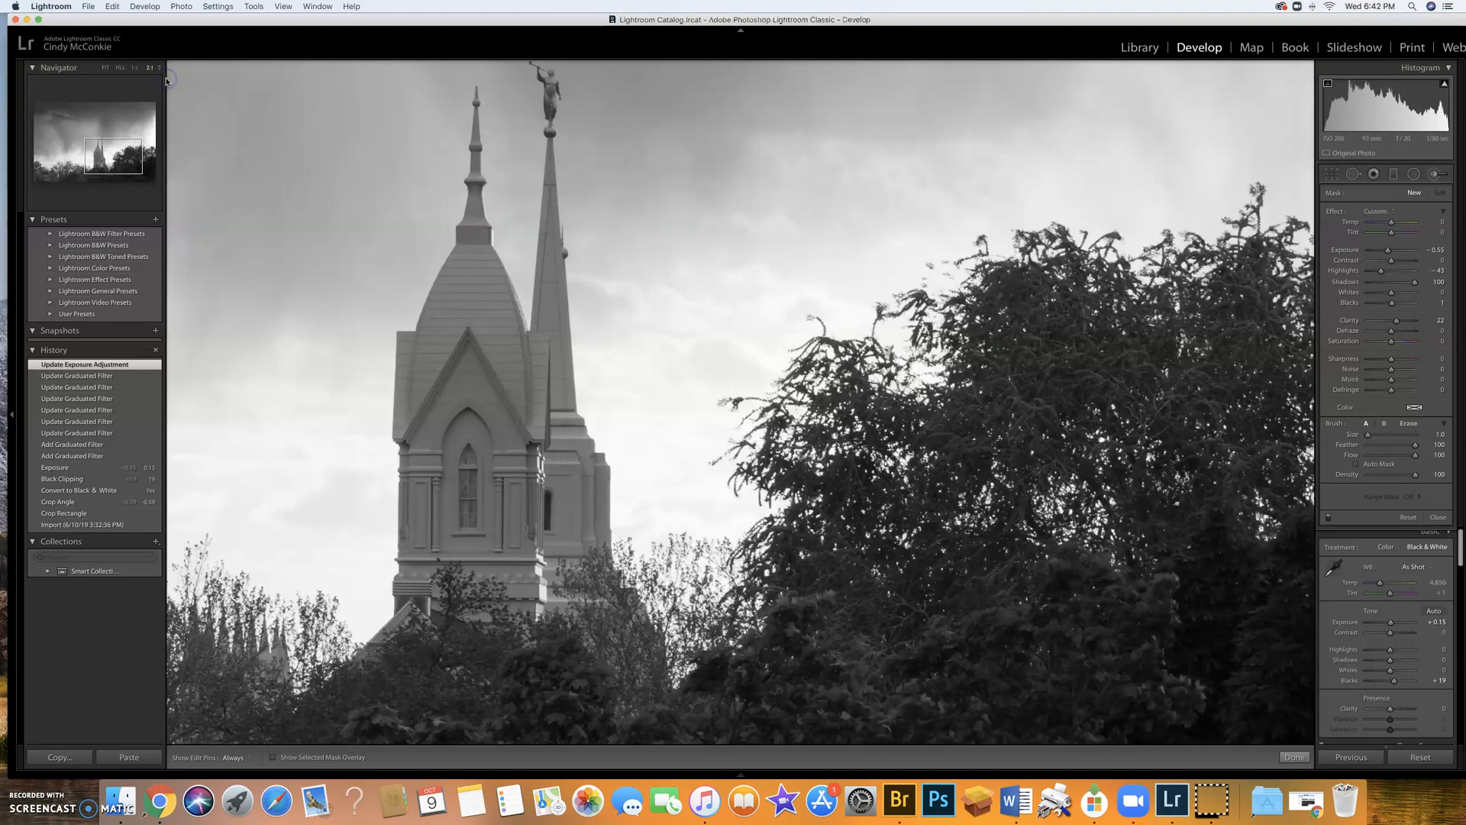
{"action": "left_click_drag", "start_coordinate": [116, 159], "coordinate": [105, 155]}
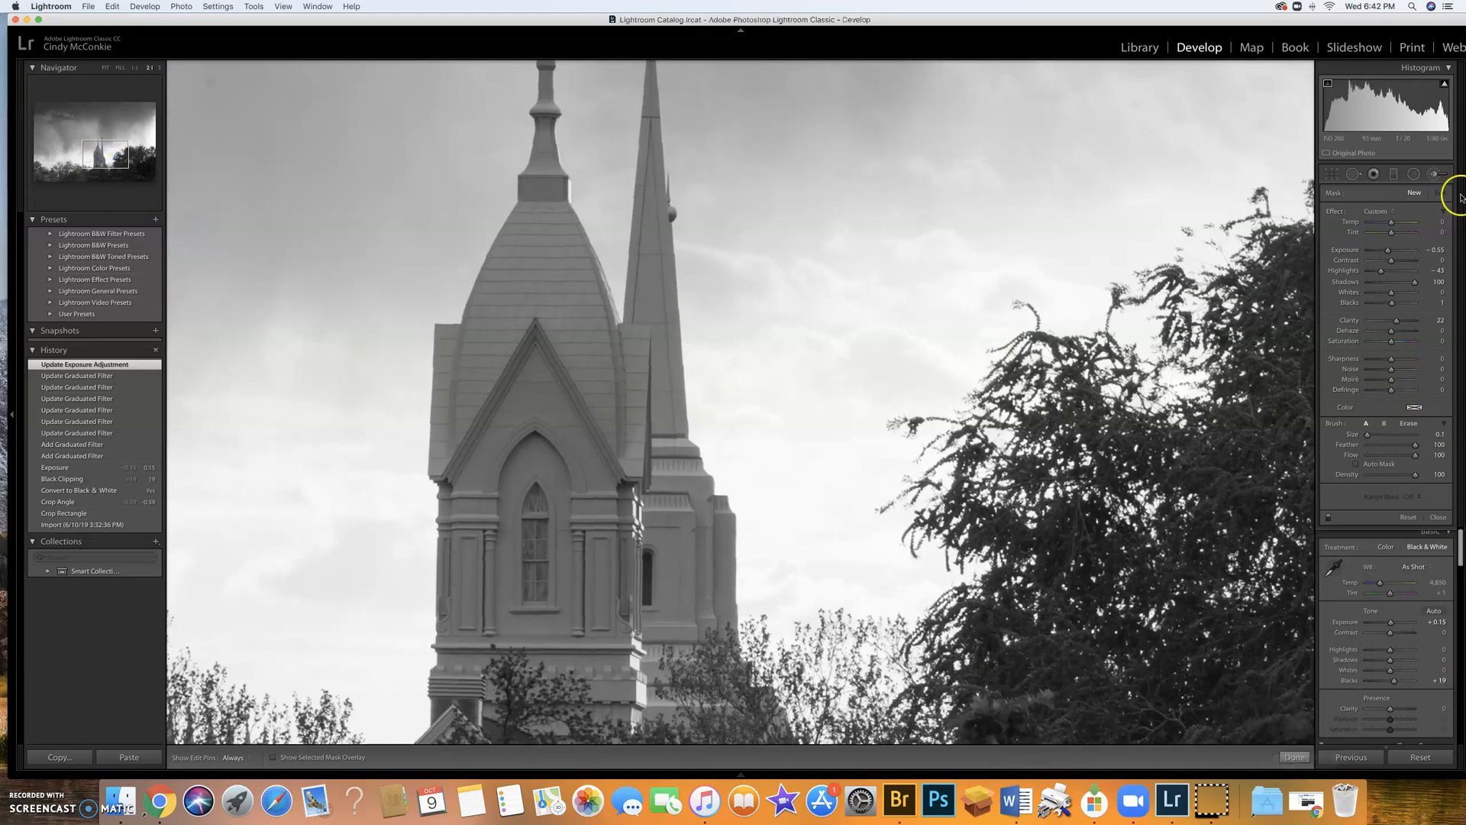
{"action": "double_click", "coordinate": [1391, 251]}
{"action": "left_click_drag", "start_coordinate": [1395, 251], "coordinate": [1396, 251]}
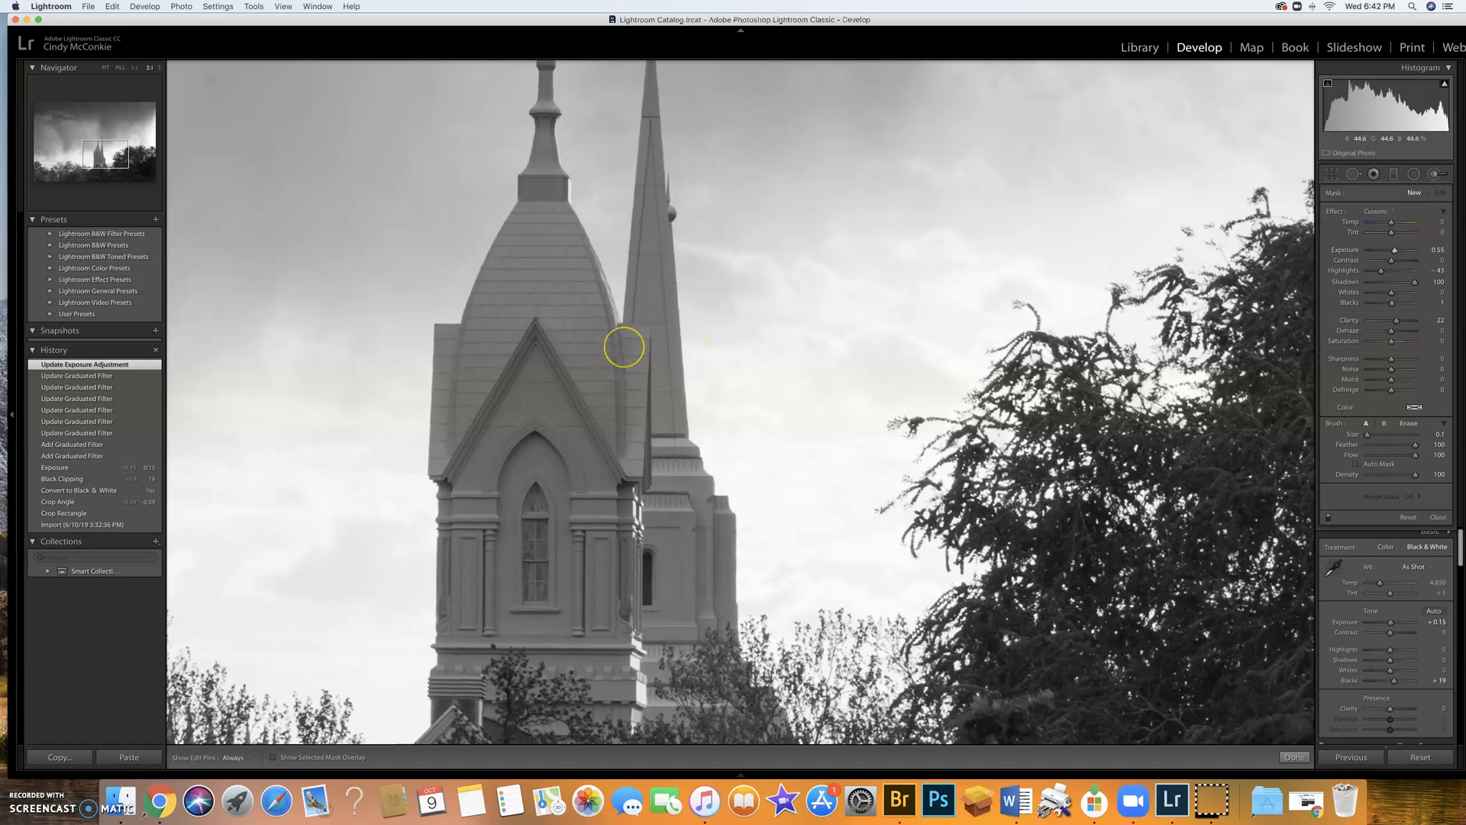
Step: Enlarge the brush to size 9.0 and paint over both temple towers, their spires and the statue
{"action": "left_click", "coordinate": [599, 354]}
{"action": "scroll", "coordinate": [596, 354], "scroll_direction": "up", "scroll_amount": 3}
{"action": "scroll", "coordinate": [594, 354], "scroll_direction": "up", "scroll_amount": 1}
{"action": "mouse_move", "coordinate": [545, 237]}
{"action": "left_mouse_down"}
{"action": "mouse_move", "coordinate": [496, 334]}
{"action": "mouse_move", "coordinate": [536, 249]}
{"action": "mouse_move", "coordinate": [544, 341]}
{"action": "mouse_move", "coordinate": [563, 350]}
{"action": "mouse_move", "coordinate": [565, 250]}
{"action": "mouse_move", "coordinate": [593, 467]}
{"action": "mouse_move", "coordinate": [600, 398]}
{"action": "mouse_move", "coordinate": [591, 370]}
{"action": "mouse_move", "coordinate": [545, 450]}
{"action": "left_mouse_up"}
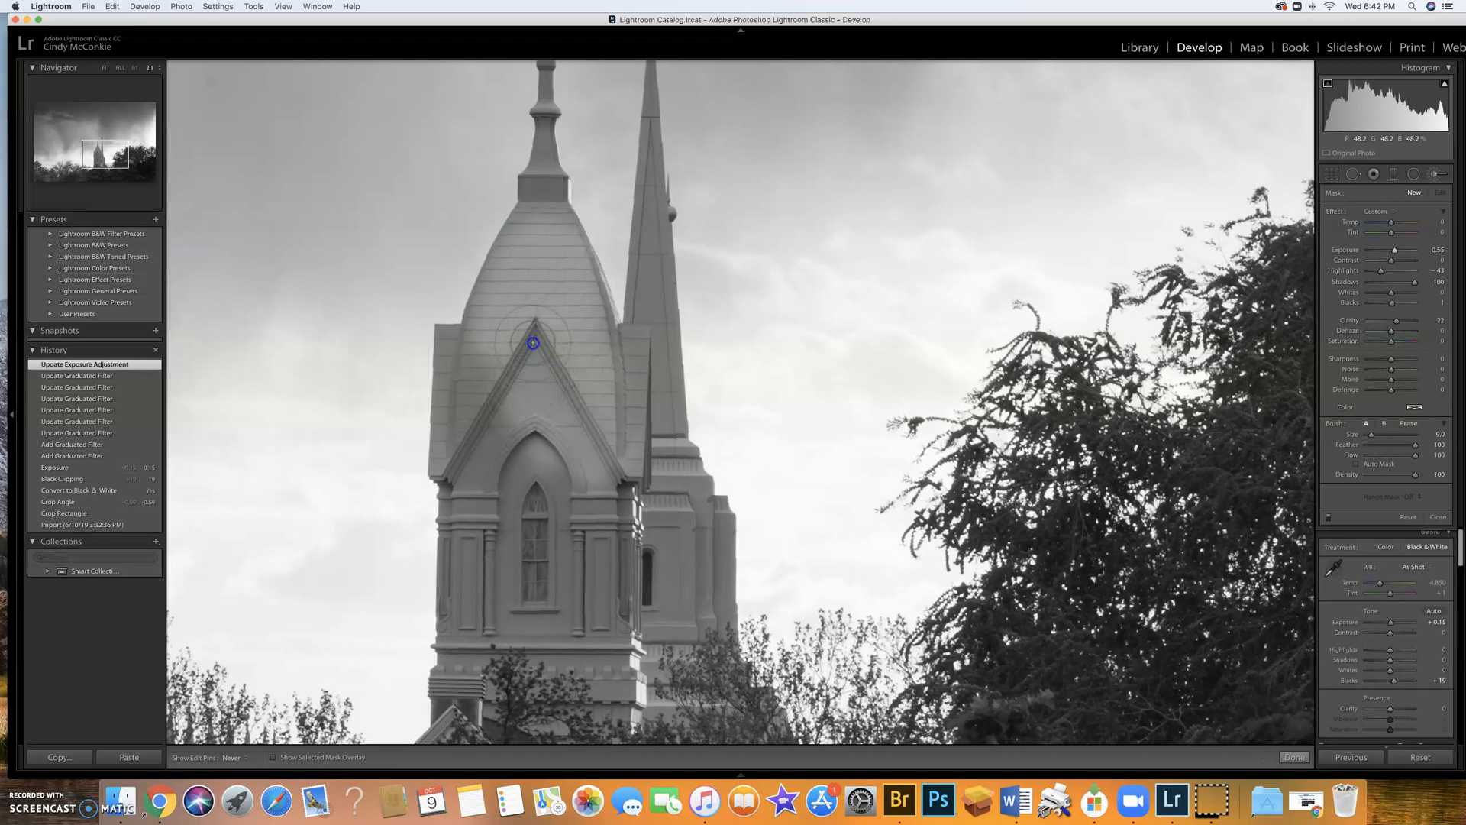
{"action": "mouse_move", "coordinate": [457, 340]}
{"action": "left_mouse_down"}
{"action": "mouse_move", "coordinate": [462, 666]}
{"action": "mouse_move", "coordinate": [501, 556]}
{"action": "mouse_move", "coordinate": [518, 439]}
{"action": "mouse_move", "coordinate": [528, 659]}
{"action": "mouse_move", "coordinate": [568, 474]}
{"action": "mouse_move", "coordinate": [550, 593]}
{"action": "mouse_move", "coordinate": [559, 663]}
{"action": "mouse_move", "coordinate": [587, 696]}
{"action": "mouse_move", "coordinate": [599, 487]}
{"action": "mouse_move", "coordinate": [611, 461]}
{"action": "mouse_move", "coordinate": [612, 633]}
{"action": "mouse_move", "coordinate": [636, 477]}
{"action": "mouse_move", "coordinate": [654, 75]}
{"action": "mouse_move", "coordinate": [637, 198]}
{"action": "mouse_move", "coordinate": [631, 600]}
{"action": "mouse_move", "coordinate": [658, 649]}
{"action": "mouse_move", "coordinate": [682, 512]}
{"action": "mouse_move", "coordinate": [694, 511]}
{"action": "mouse_move", "coordinate": [717, 639]}
{"action": "mouse_move", "coordinate": [721, 536]}
{"action": "mouse_move", "coordinate": [698, 468]}
{"action": "mouse_move", "coordinate": [658, 471]}
{"action": "left_mouse_up"}
{"action": "left_click_drag", "start_coordinate": [112, 155], "coordinate": [112, 145]}
{"action": "mouse_move", "coordinate": [405, 374]}
{"action": "left_mouse_down"}
{"action": "mouse_move", "coordinate": [394, 231]}
{"action": "mouse_move", "coordinate": [386, 336]}
{"action": "left_mouse_up"}
{"action": "left_click_drag", "start_coordinate": [385, 457], "coordinate": [385, 459]}
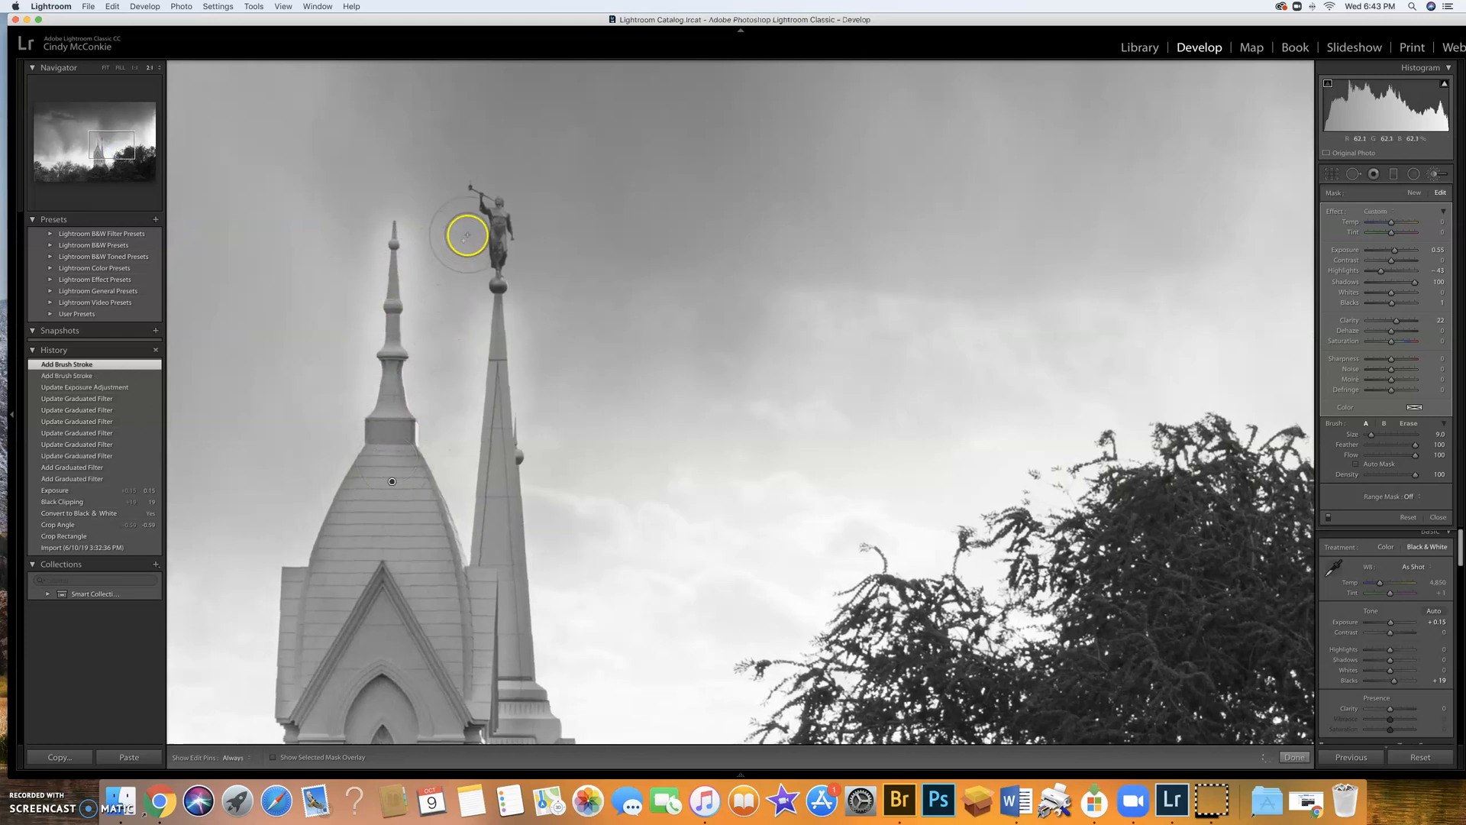
{"action": "left_click_drag", "start_coordinate": [478, 189], "coordinate": [495, 582]}
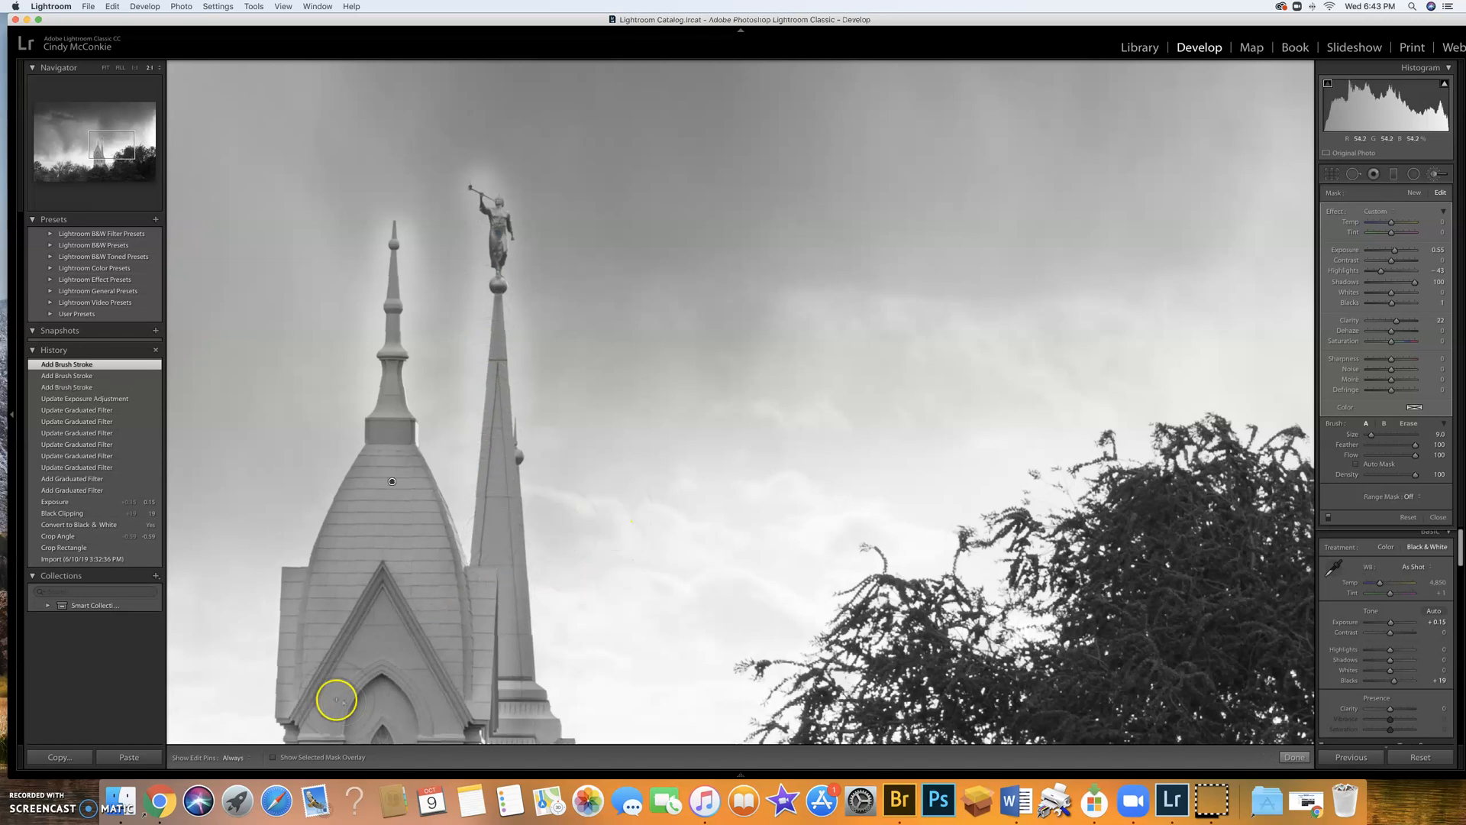
Step: Show the mask overlay and erase the spill around the statue and its spire at size 5.0, plus a strip across the dome
{"action": "left_click", "coordinate": [274, 758]}
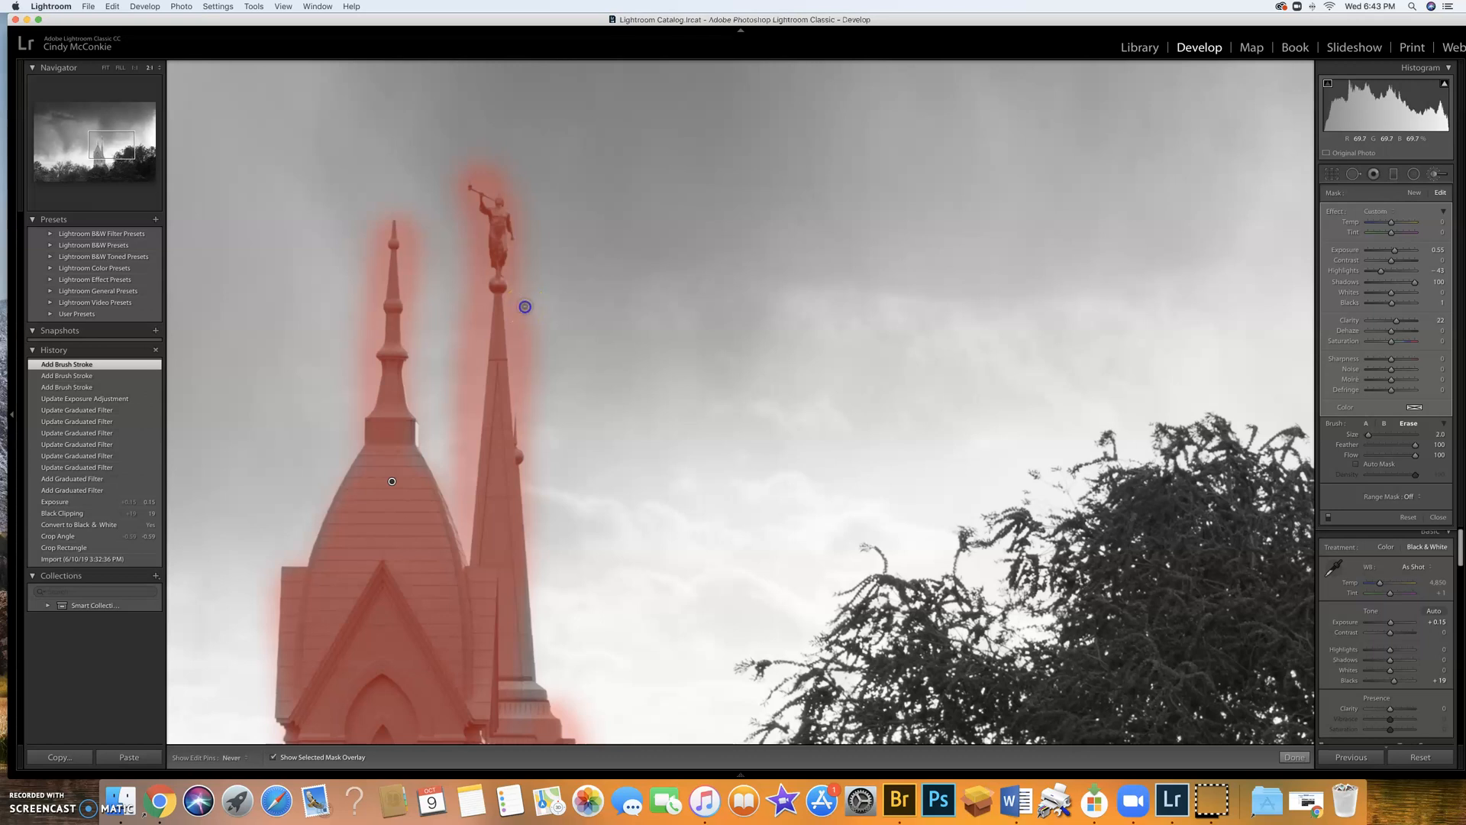
{"action": "mouse_move", "coordinate": [535, 335]}
{"action": "left_mouse_down"}
{"action": "mouse_move", "coordinate": [539, 318]}
{"action": "mouse_move", "coordinate": [540, 359]}
{"action": "mouse_move", "coordinate": [526, 306]}
{"action": "left_mouse_up"}
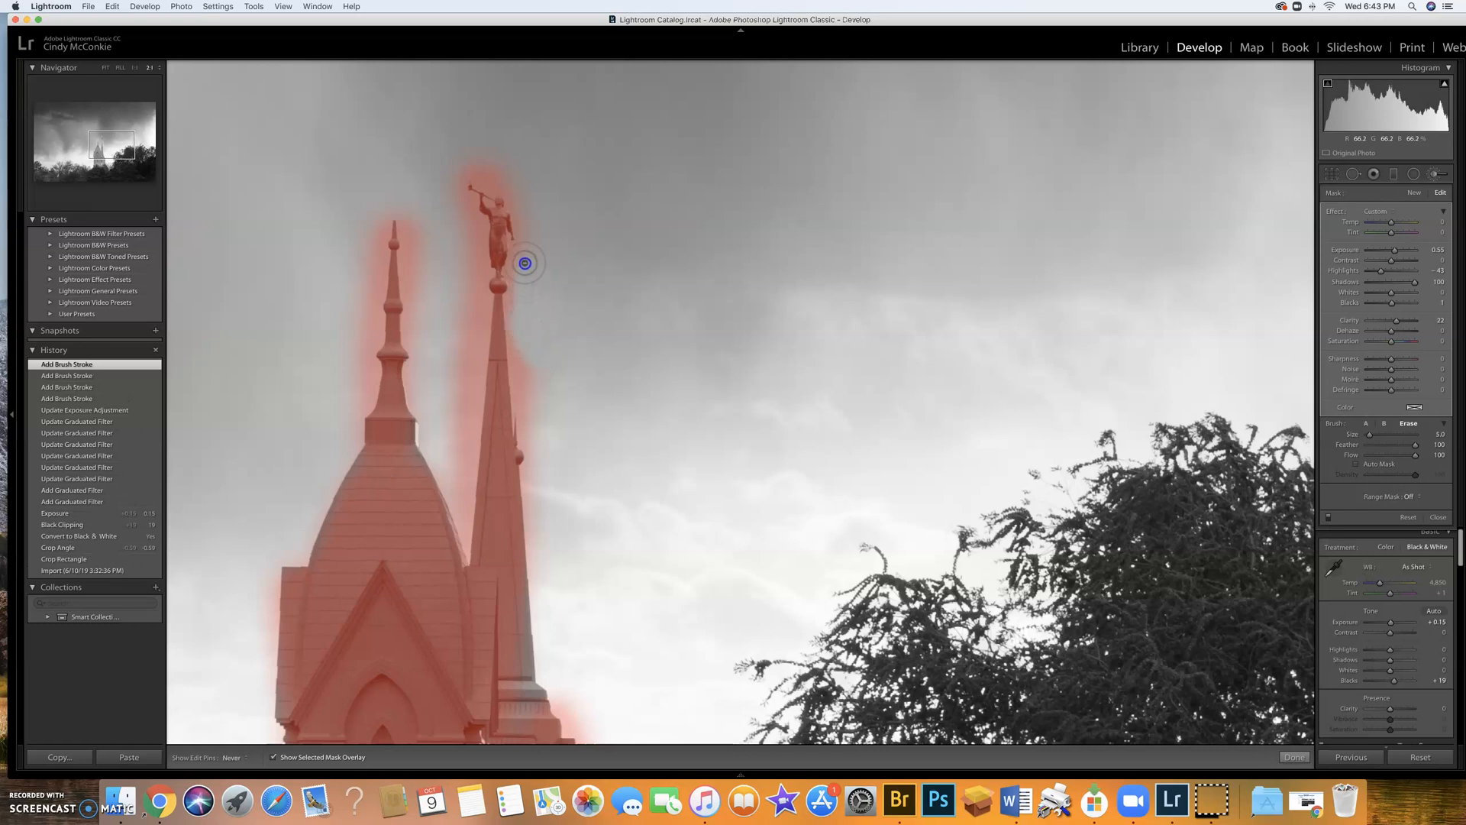
{"action": "mouse_move", "coordinate": [532, 242]}
{"action": "left_mouse_down"}
{"action": "mouse_move", "coordinate": [520, 340]}
{"action": "mouse_move", "coordinate": [536, 417]}
{"action": "left_mouse_up"}
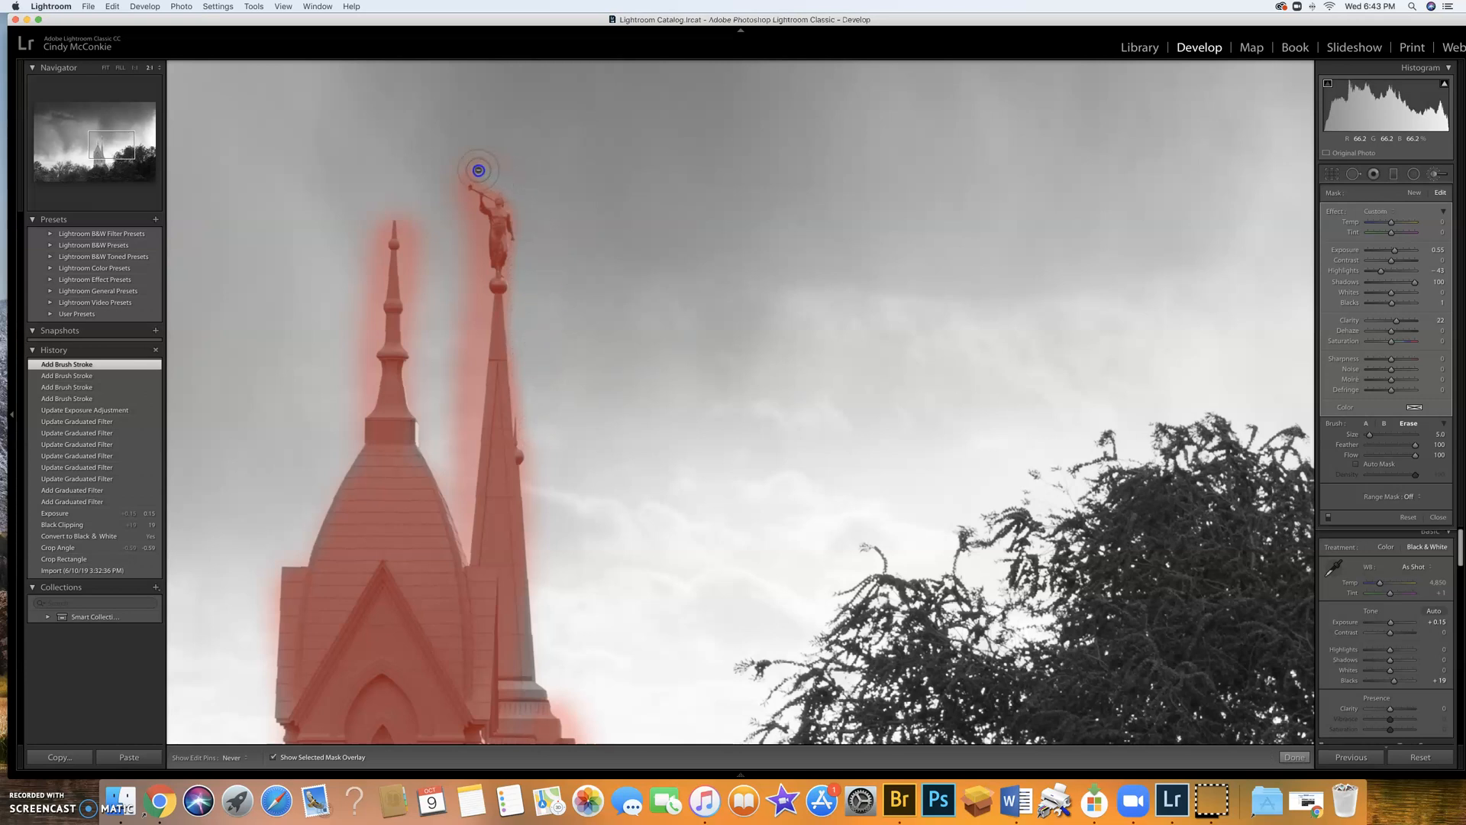
{"action": "mouse_move", "coordinate": [493, 159]}
{"action": "left_mouse_down"}
{"action": "mouse_move", "coordinate": [534, 330]}
{"action": "mouse_move", "coordinate": [469, 355]}
{"action": "mouse_move", "coordinate": [458, 468]}
{"action": "mouse_move", "coordinate": [478, 268]}
{"action": "left_mouse_up"}
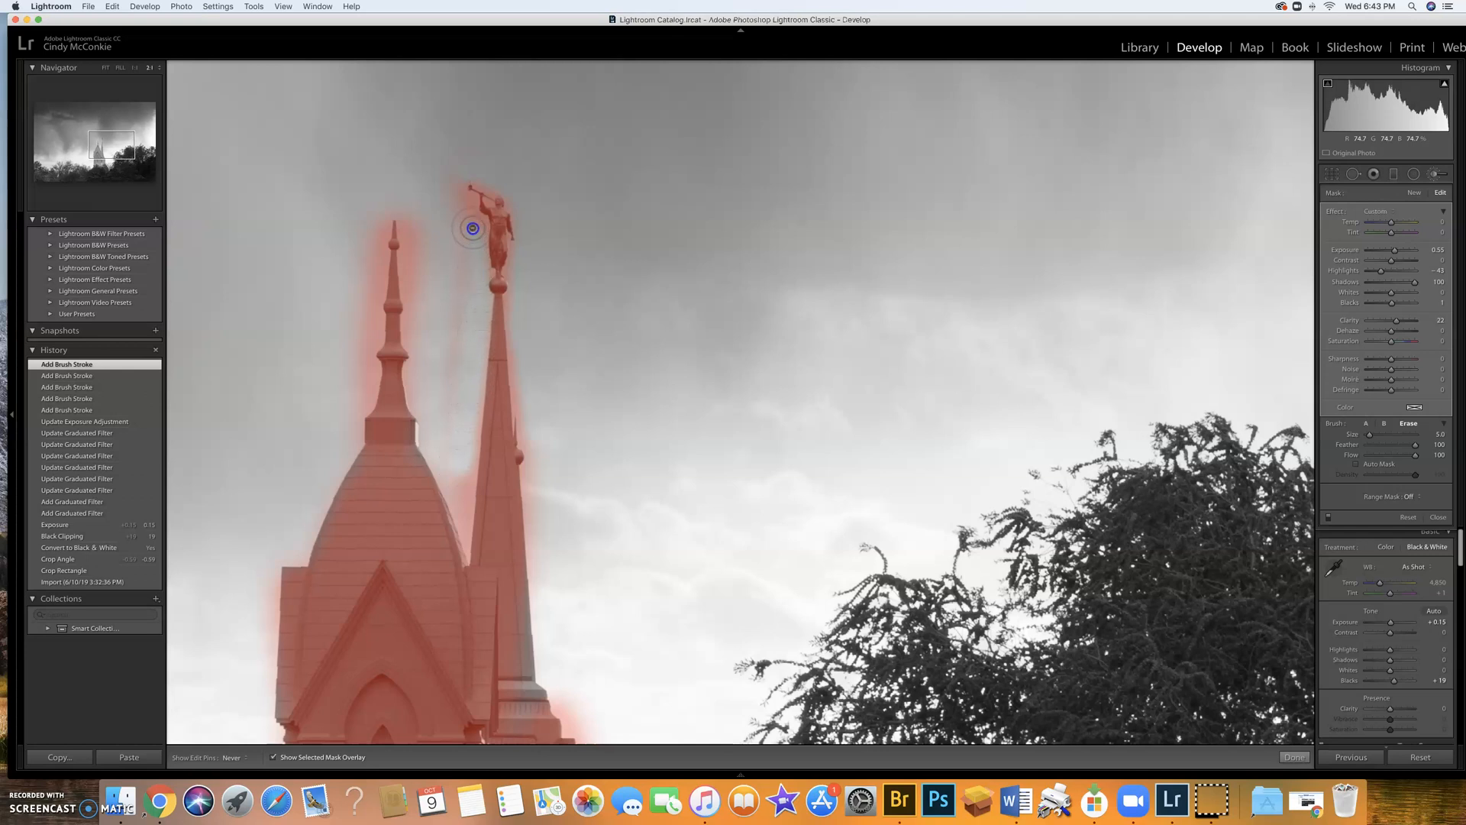
{"action": "mouse_move", "coordinate": [453, 199]}
{"action": "left_mouse_down"}
{"action": "mouse_move", "coordinate": [453, 422]}
{"action": "mouse_move", "coordinate": [470, 251]}
{"action": "mouse_move", "coordinate": [465, 335]}
{"action": "left_mouse_up"}
{"action": "mouse_move", "coordinate": [449, 458]}
{"action": "left_mouse_down"}
{"action": "mouse_move", "coordinate": [419, 481]}
{"action": "mouse_move", "coordinate": [397, 546]}
{"action": "left_mouse_up"}
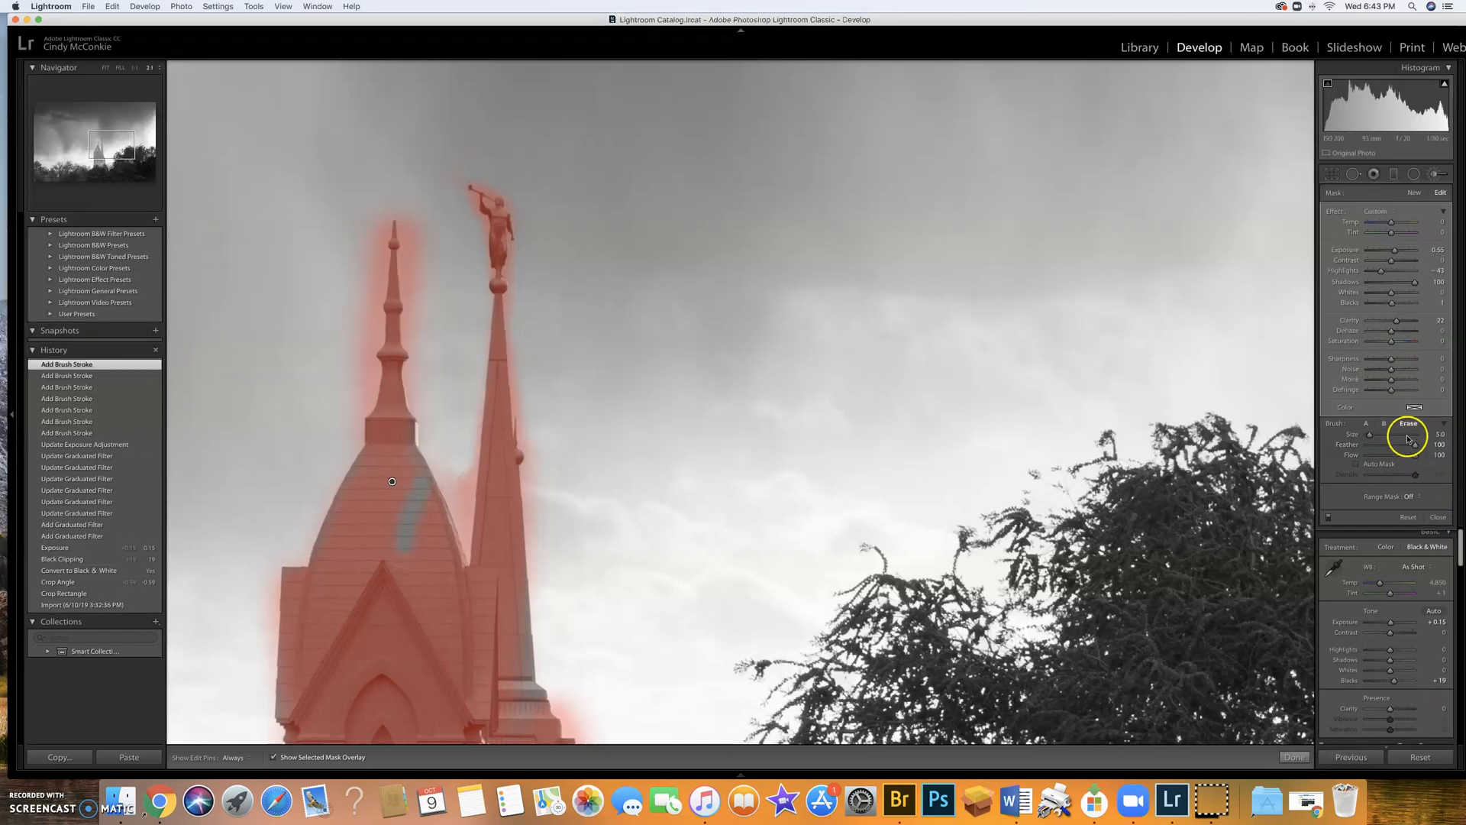
Step: Repaint the erased strip on the dome with brush A and hide the mask overlay
{"action": "left_click", "coordinate": [1365, 426]}
{"action": "mouse_move", "coordinate": [320, 510]}
{"action": "left_mouse_down"}
{"action": "mouse_move", "coordinate": [409, 507]}
{"action": "mouse_move", "coordinate": [405, 555]}
{"action": "left_mouse_up"}
{"action": "left_click_drag", "start_coordinate": [407, 473], "coordinate": [408, 472]}
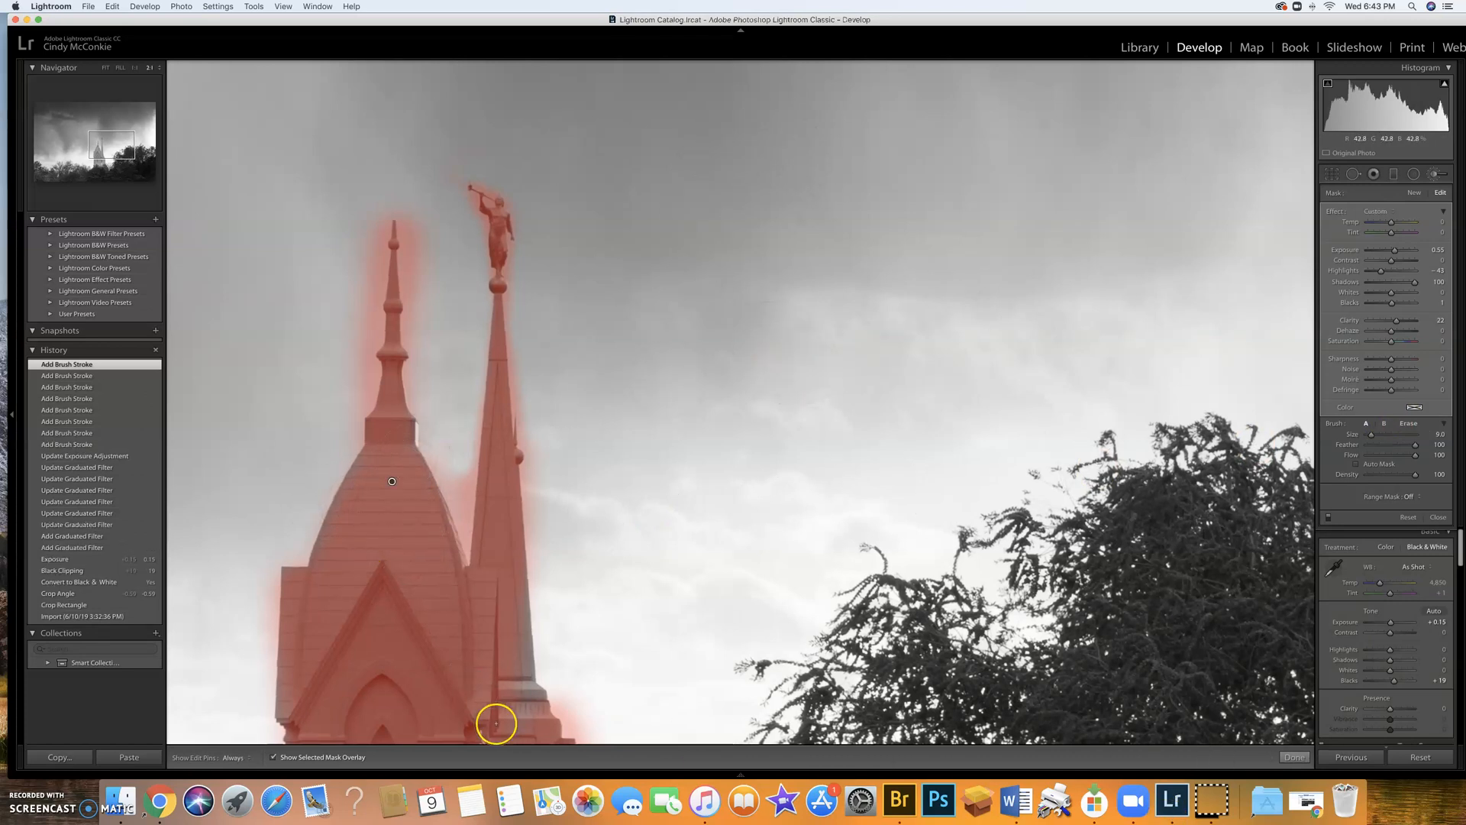
{"action": "left_click", "coordinate": [274, 757]}
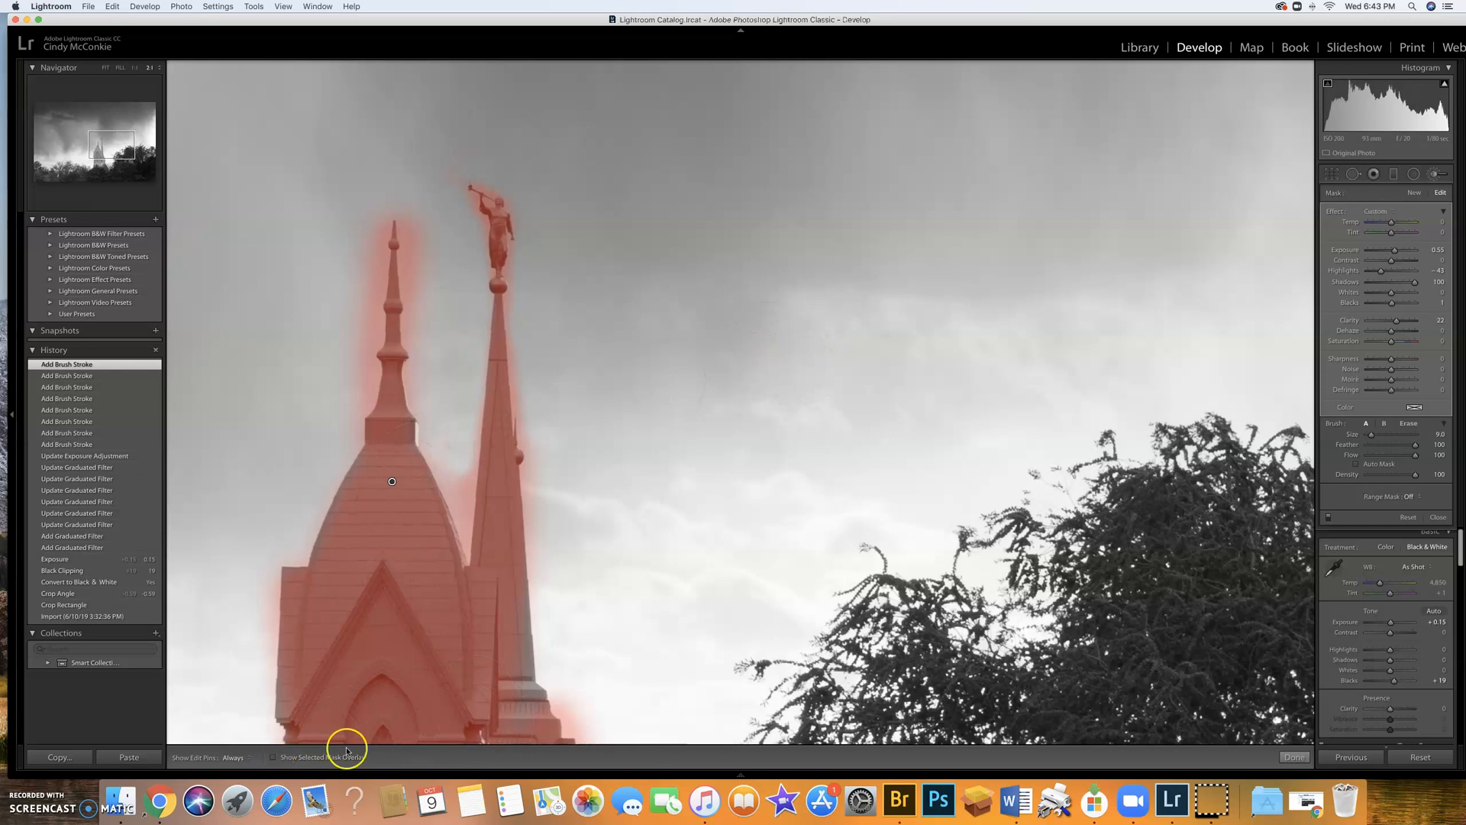
Step: Examine the front tower's facade and window at 4:1 magnification and close the adjustment brush
{"action": "scroll", "coordinate": [830, 653], "scroll_direction": "up", "scroll_amount": 8}
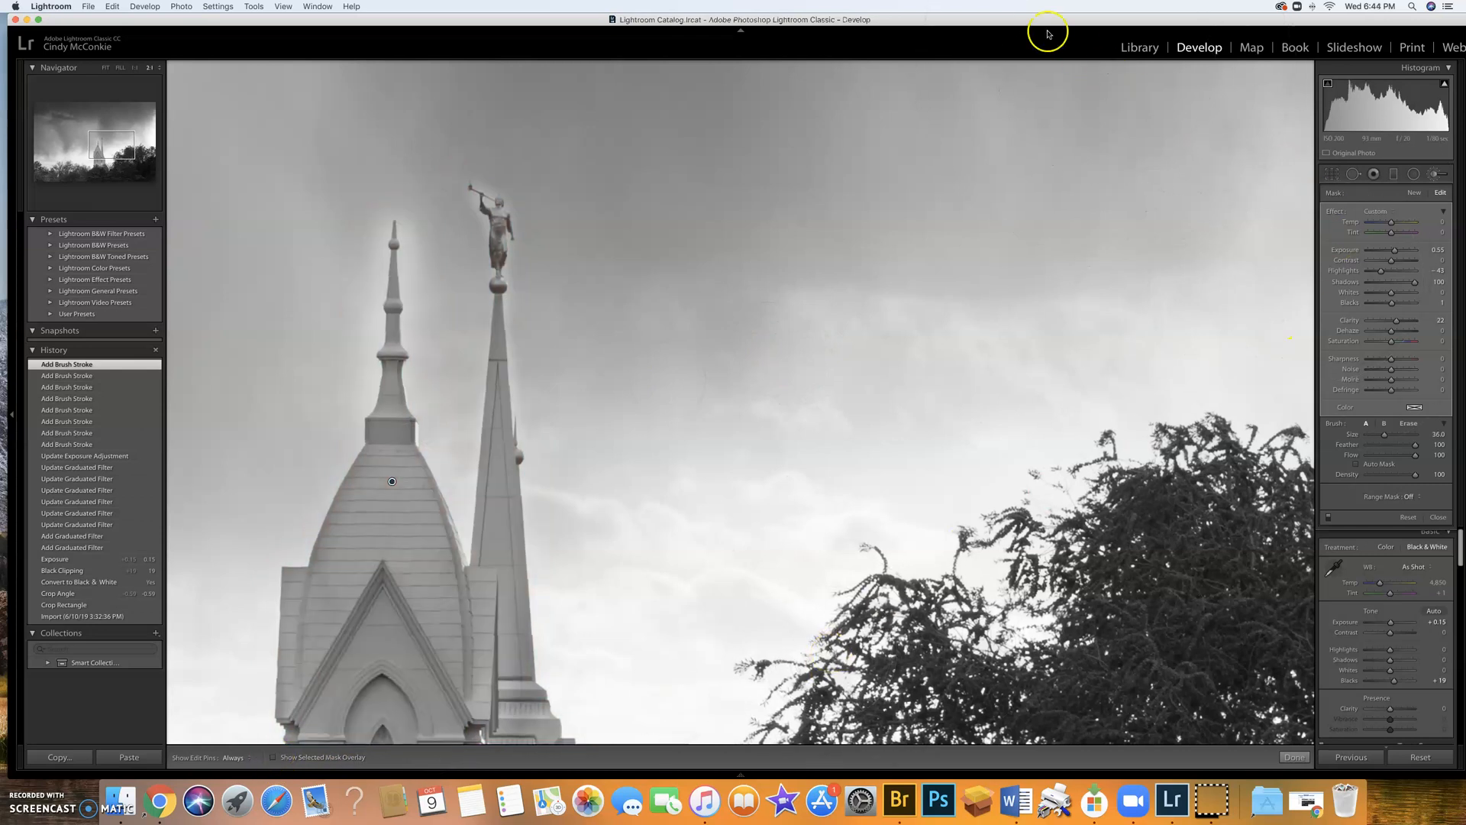
{"action": "left_click", "coordinate": [117, 158]}
{"action": "left_click_drag", "start_coordinate": [116, 158], "coordinate": [113, 157]}
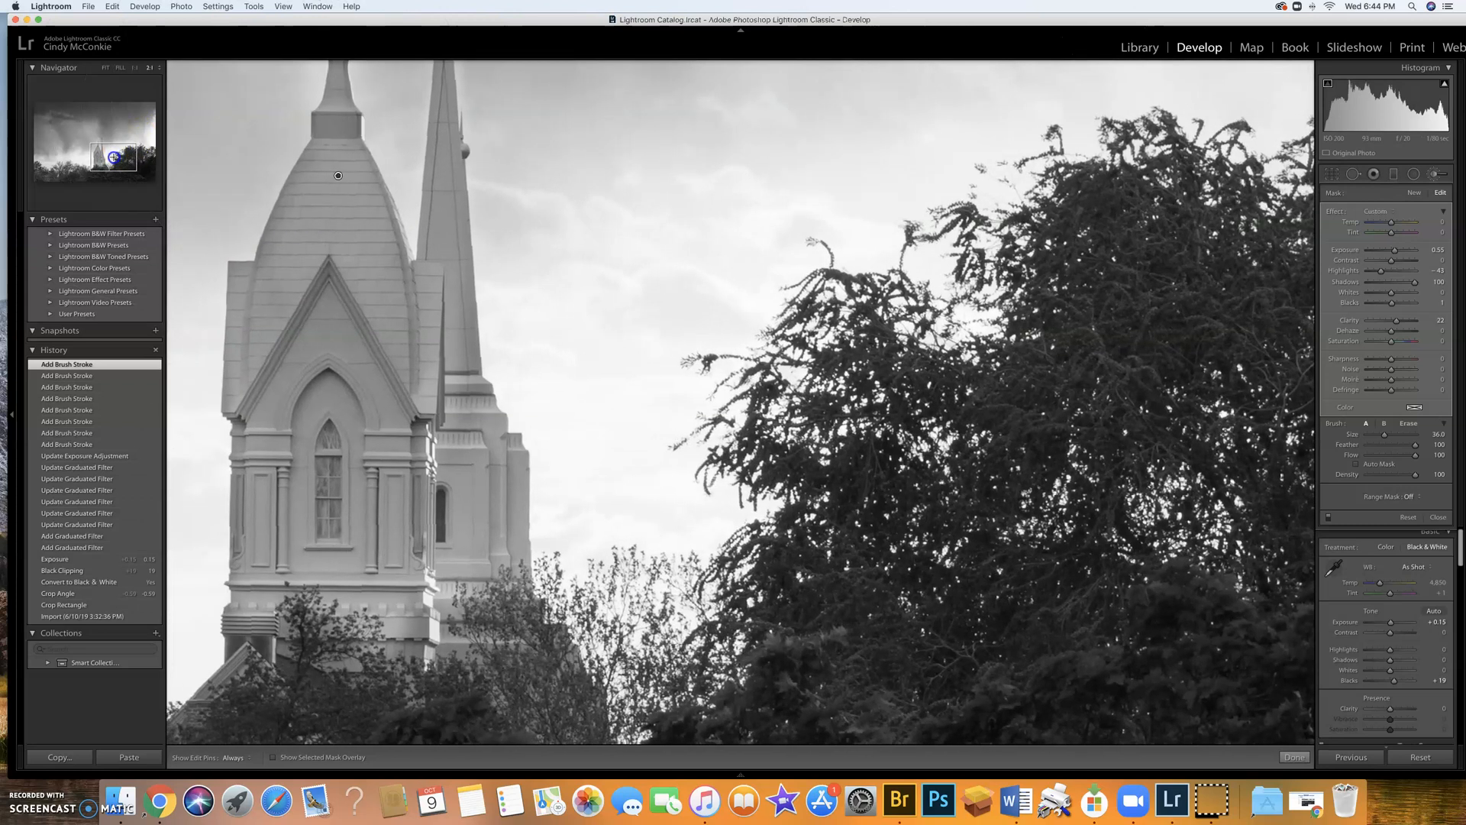
{"action": "left_click", "coordinate": [160, 67]}
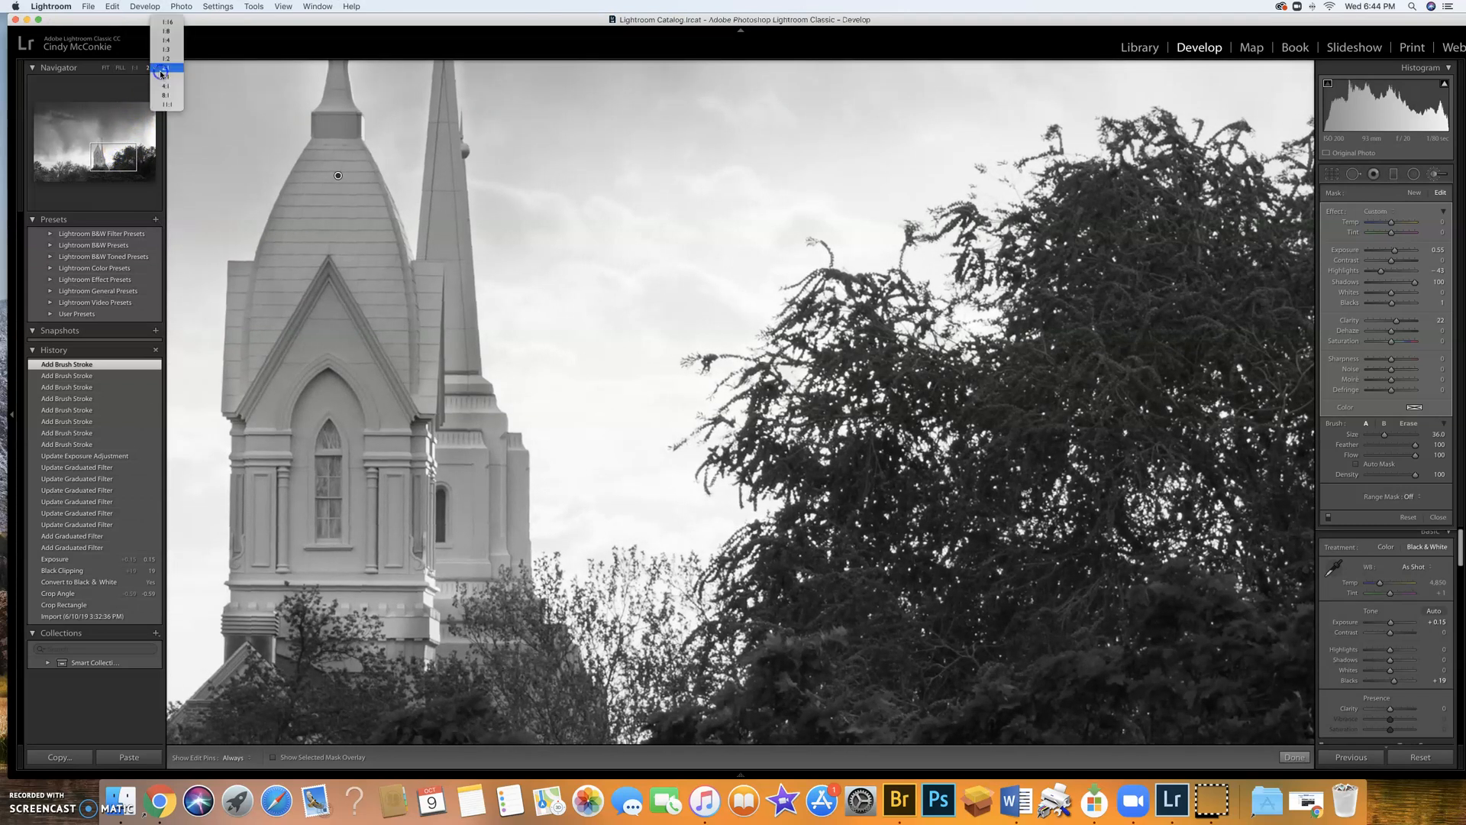
{"action": "left_click", "coordinate": [167, 102]}
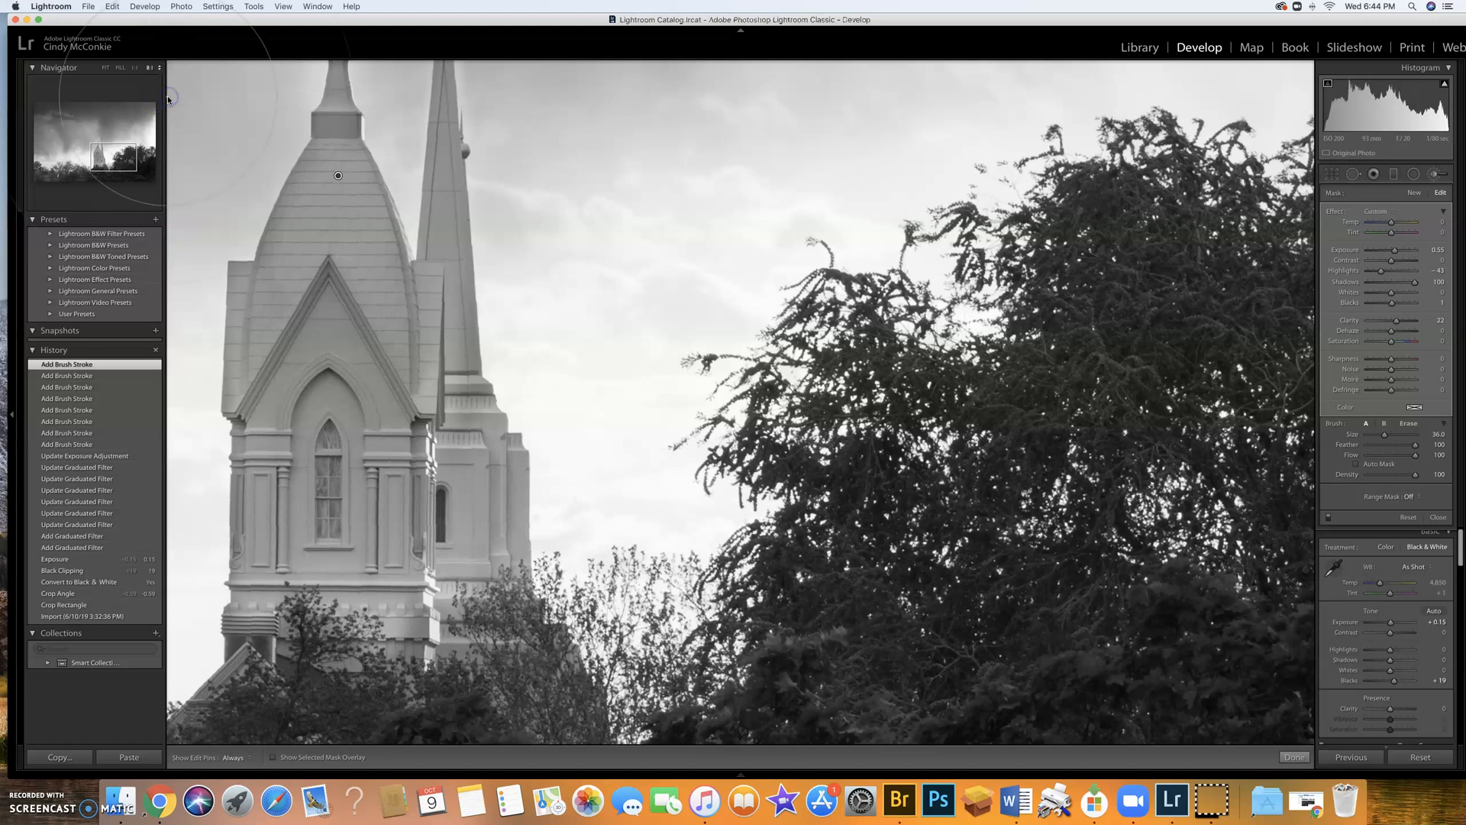
{"action": "left_click", "coordinate": [160, 67]}
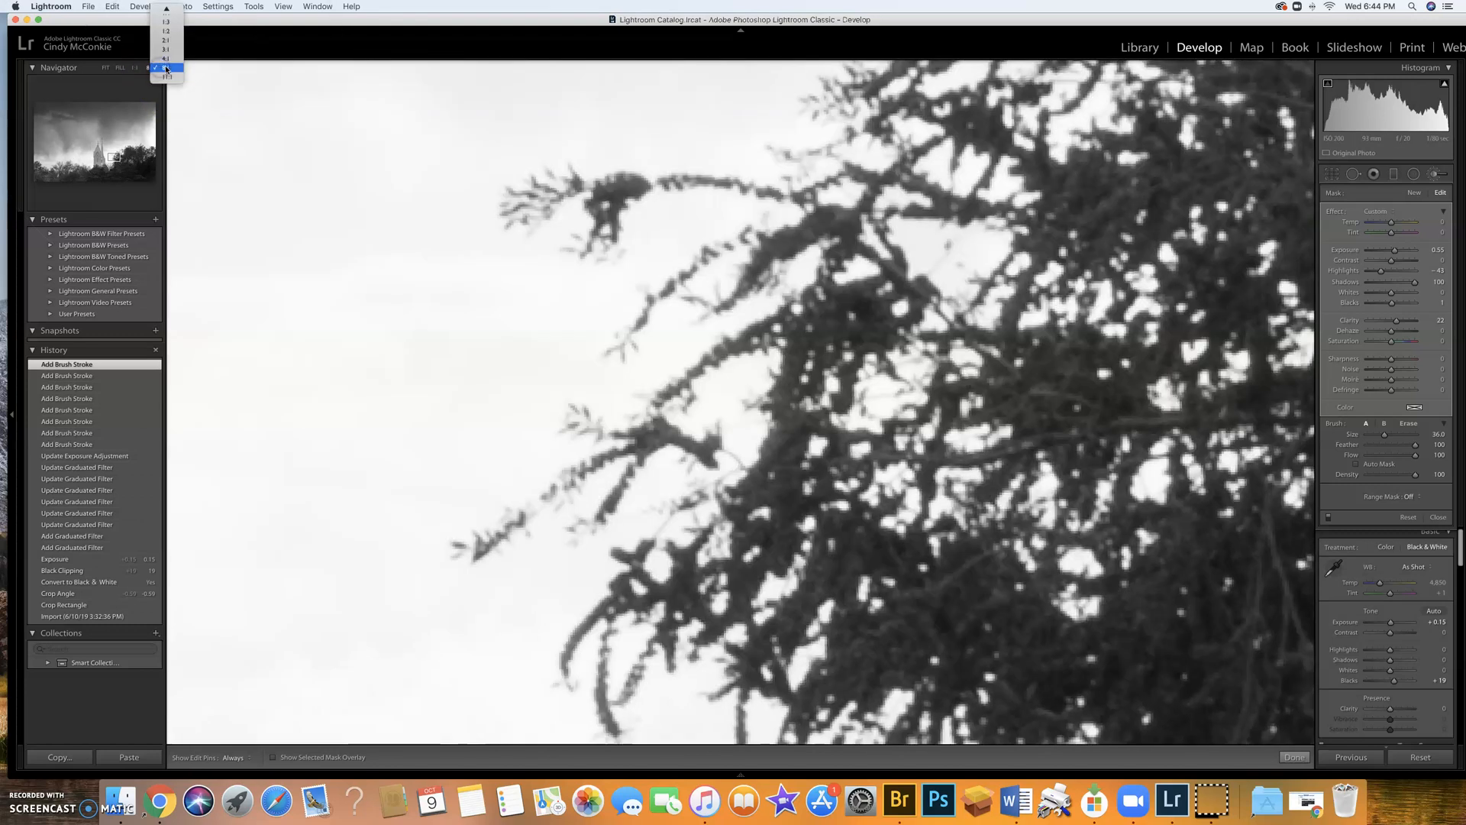
{"action": "left_click", "coordinate": [168, 59]}
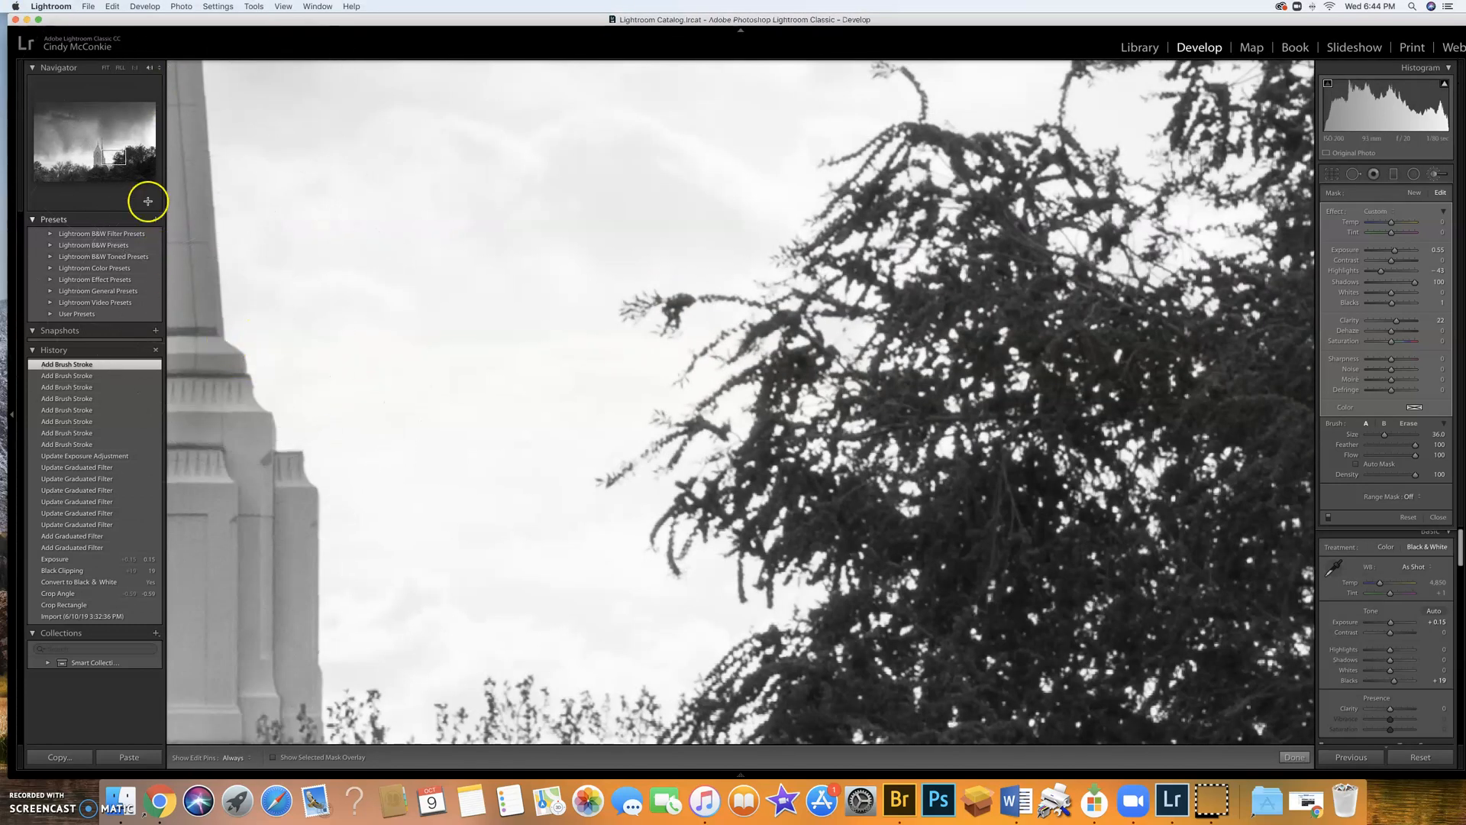
{"action": "left_click_drag", "start_coordinate": [122, 158], "coordinate": [104, 158]}
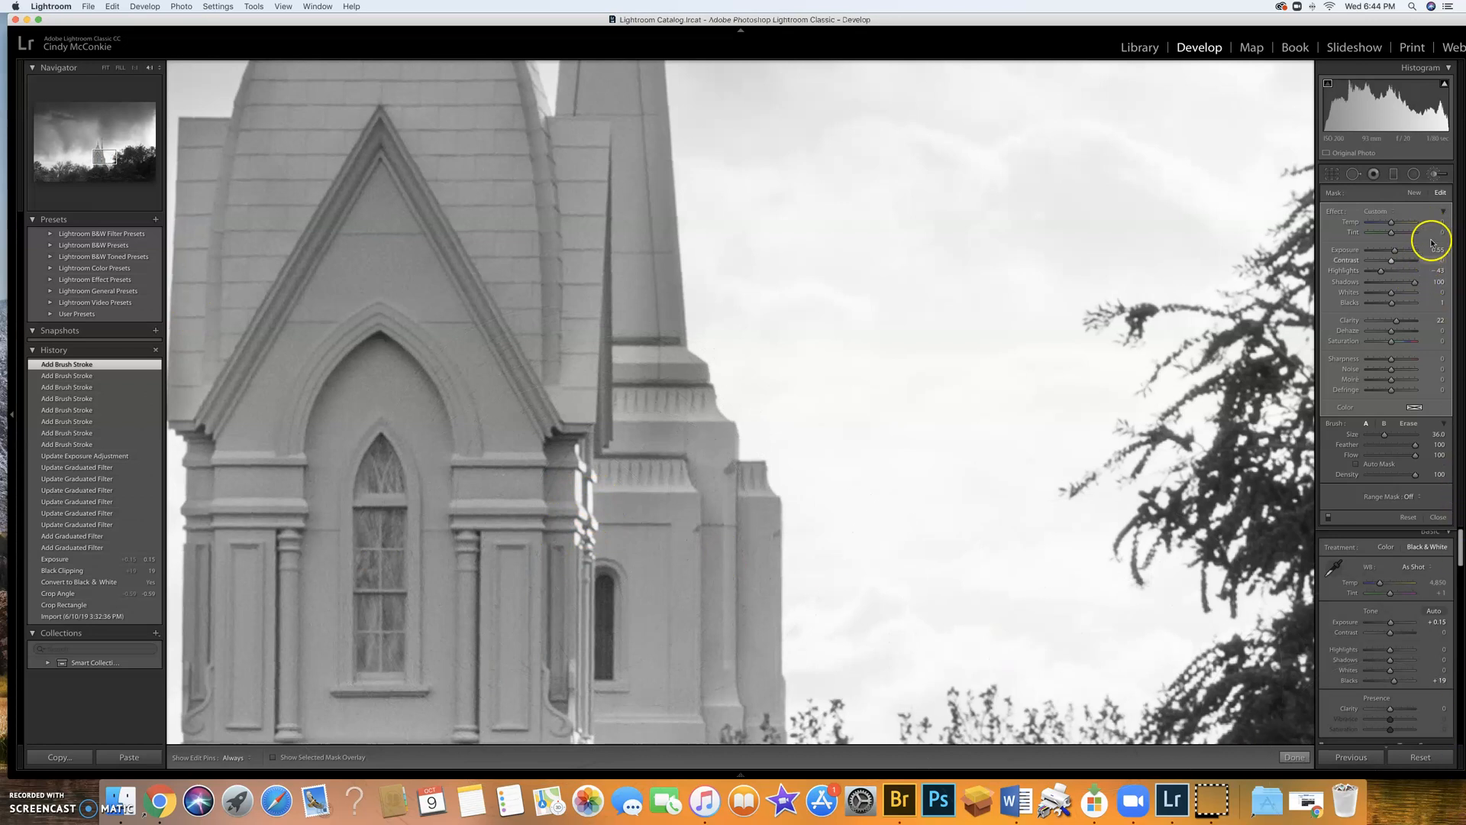
{"action": "left_click", "coordinate": [1416, 193]}
{"action": "left_click", "coordinate": [1433, 176]}
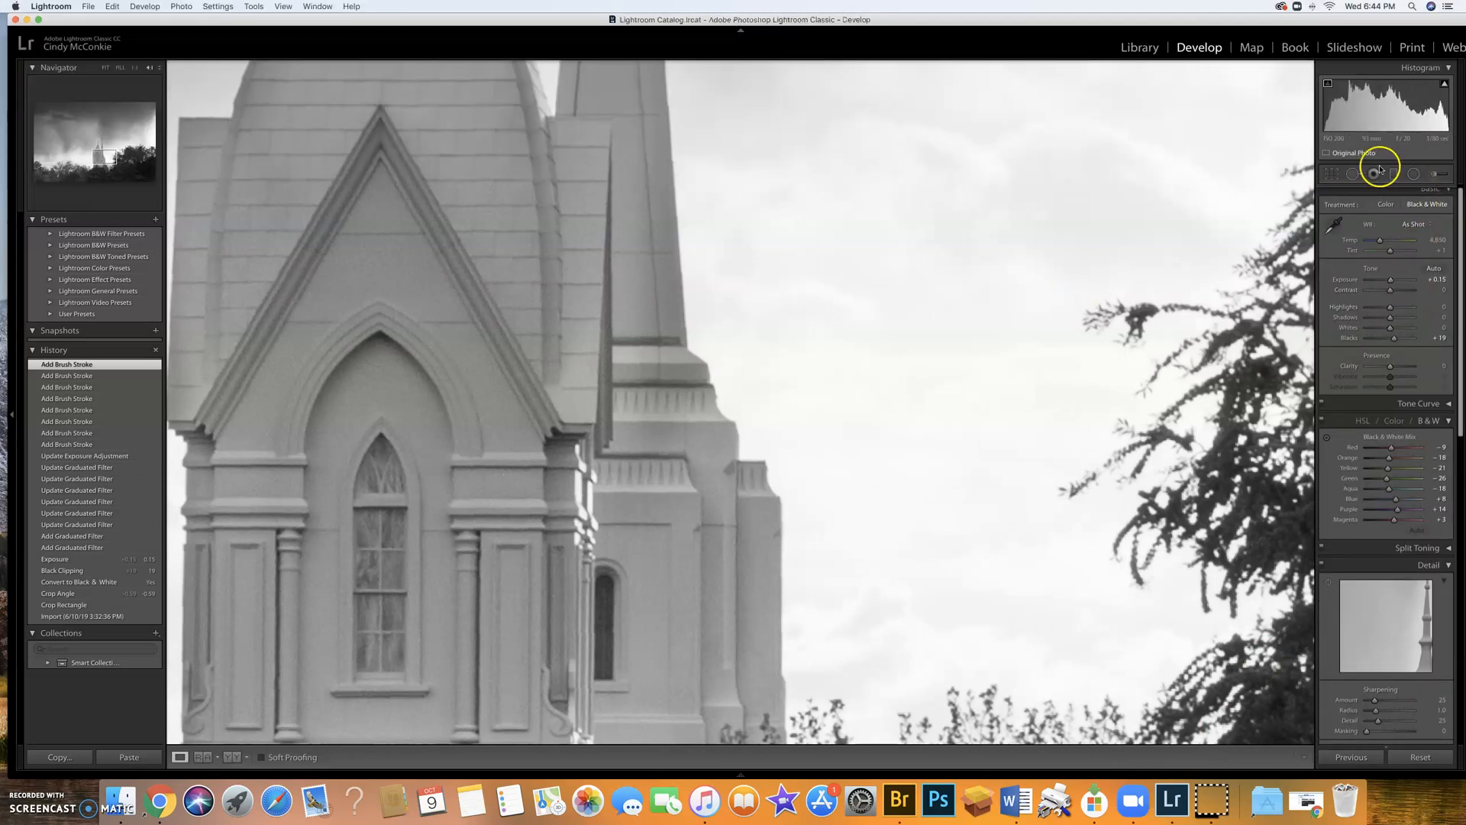
Step: Start a new adjustment brush with size 2.0 and set its exposure to -0.70
{"action": "left_click", "coordinate": [1437, 177]}
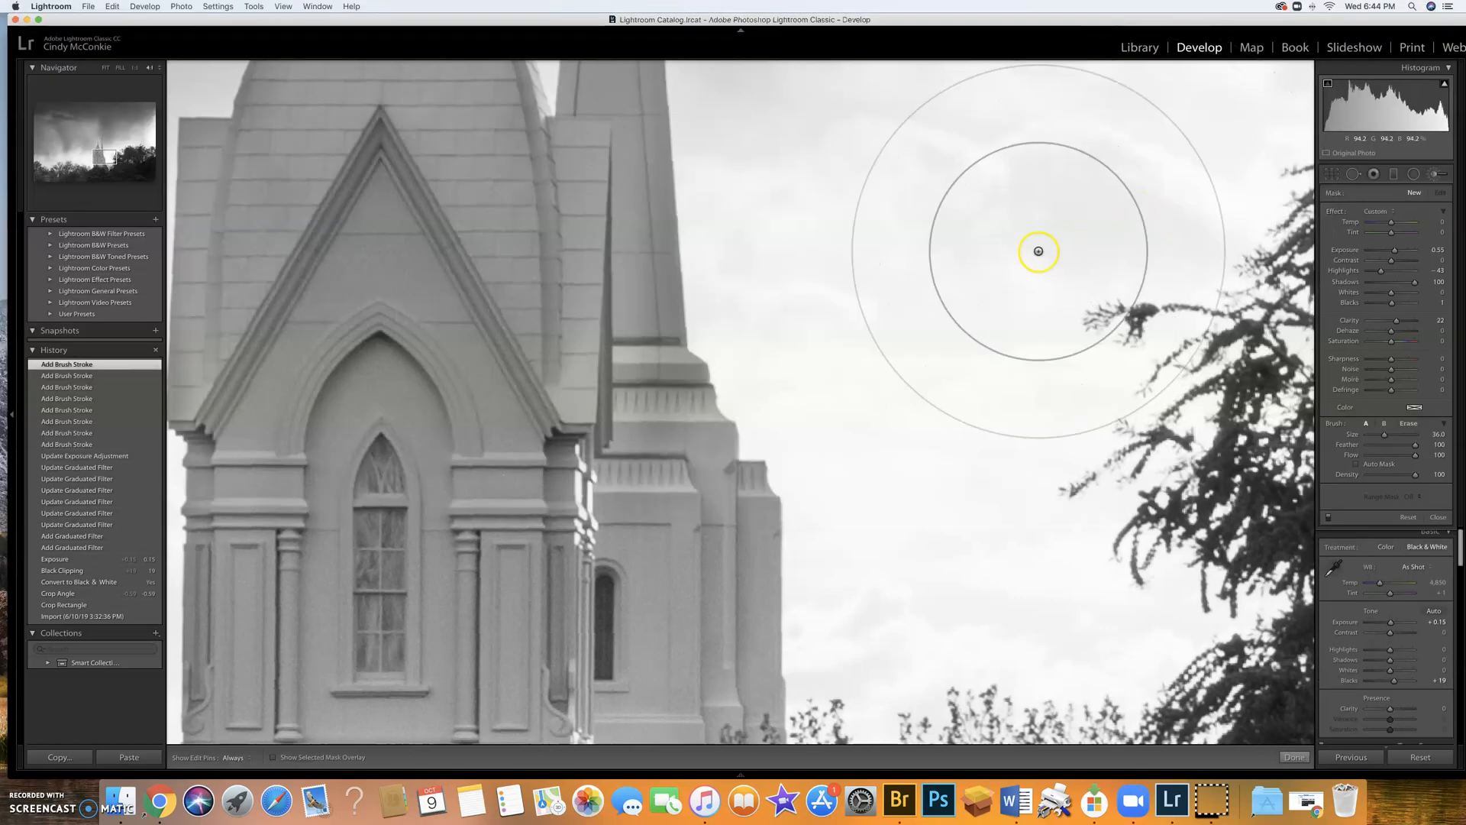
{"action": "key", "text": "["}
{"action": "key", "text": "["}
{"action": "key", "text": "["}
{"action": "key", "text": "["}
{"action": "key", "text": "["}
{"action": "key", "text": "["}
{"action": "key", "text": "["}
{"action": "key", "text": "["}
{"action": "key", "text": "["}
{"action": "key", "text": "["}
{"action": "key", "text": "["}
{"action": "key", "text": "["}
{"action": "key", "text": "["}
{"action": "key", "text": "["}
{"action": "key", "text": "["}
{"action": "key", "text": "["}
{"action": "key", "text": "["}
{"action": "key", "text": "["}
{"action": "key", "text": "["}
{"action": "key", "text": "["}
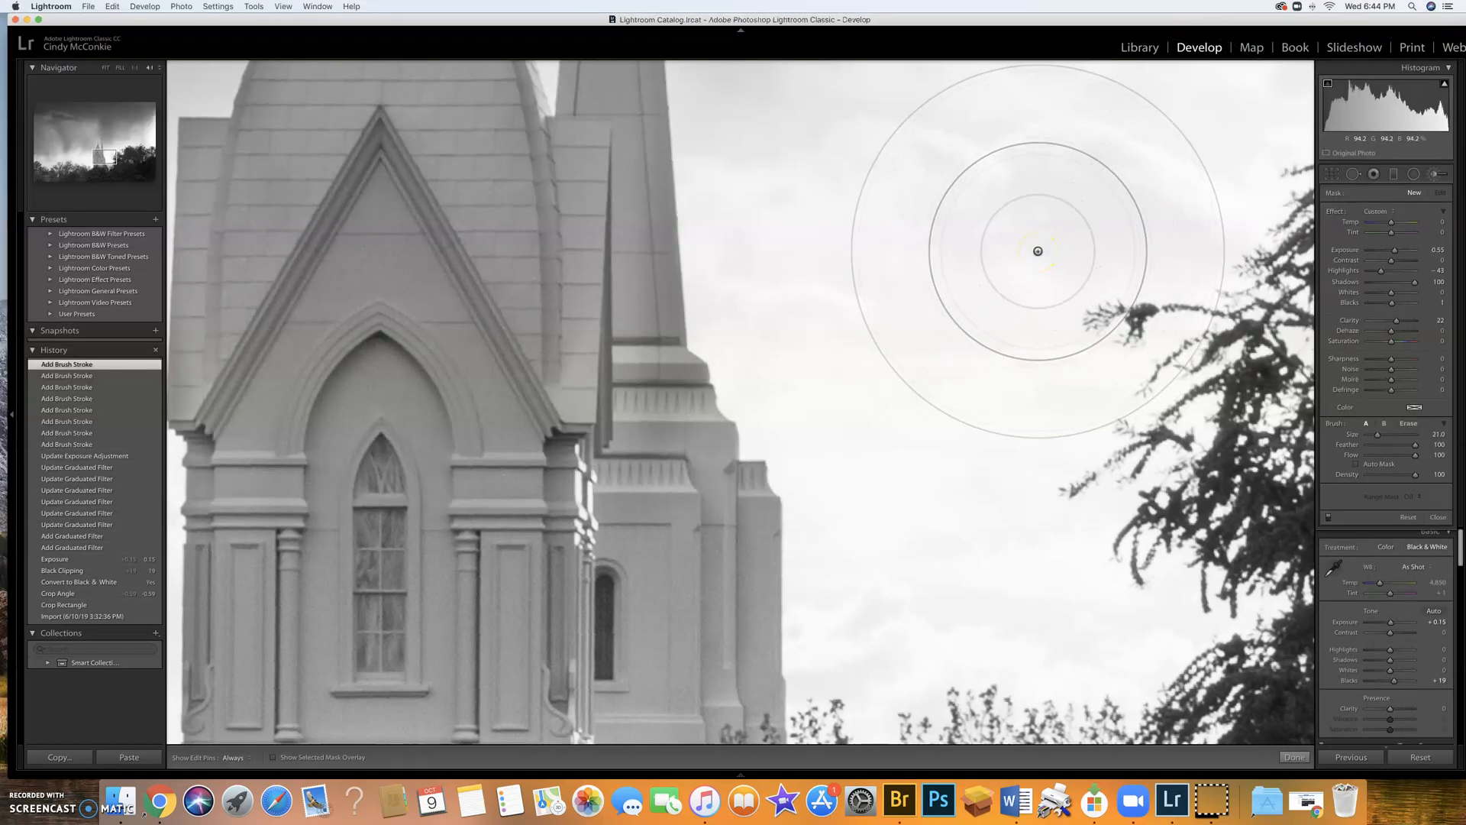
{"action": "key", "text": "["}
{"action": "key", "text": "["}
{"action": "key", "text": "["}
{"action": "key", "text": "["}
{"action": "key", "text": "["}
{"action": "key", "text": "["}
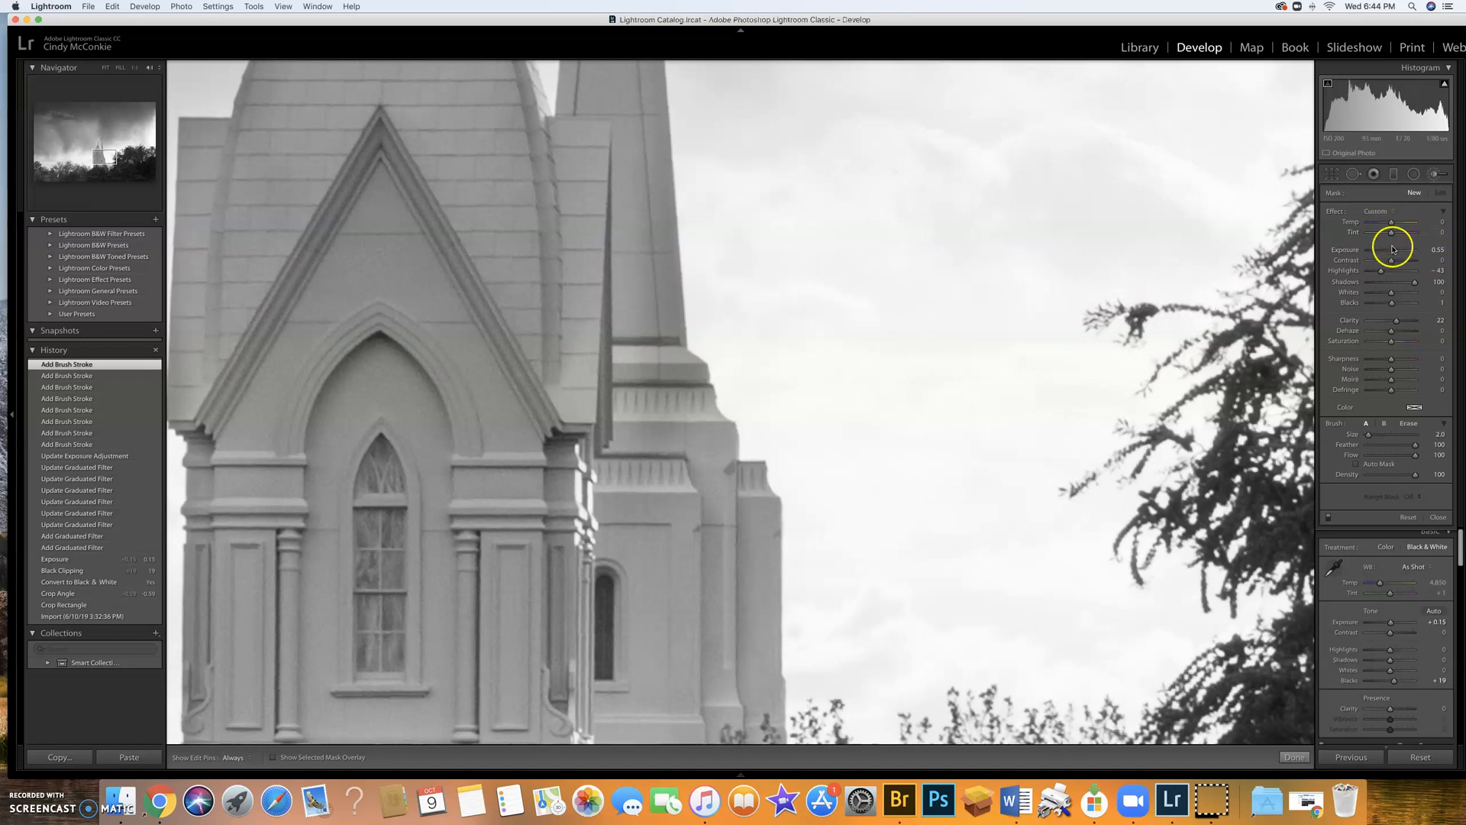
{"action": "left_click_drag", "start_coordinate": [1389, 250], "coordinate": [1387, 252]}
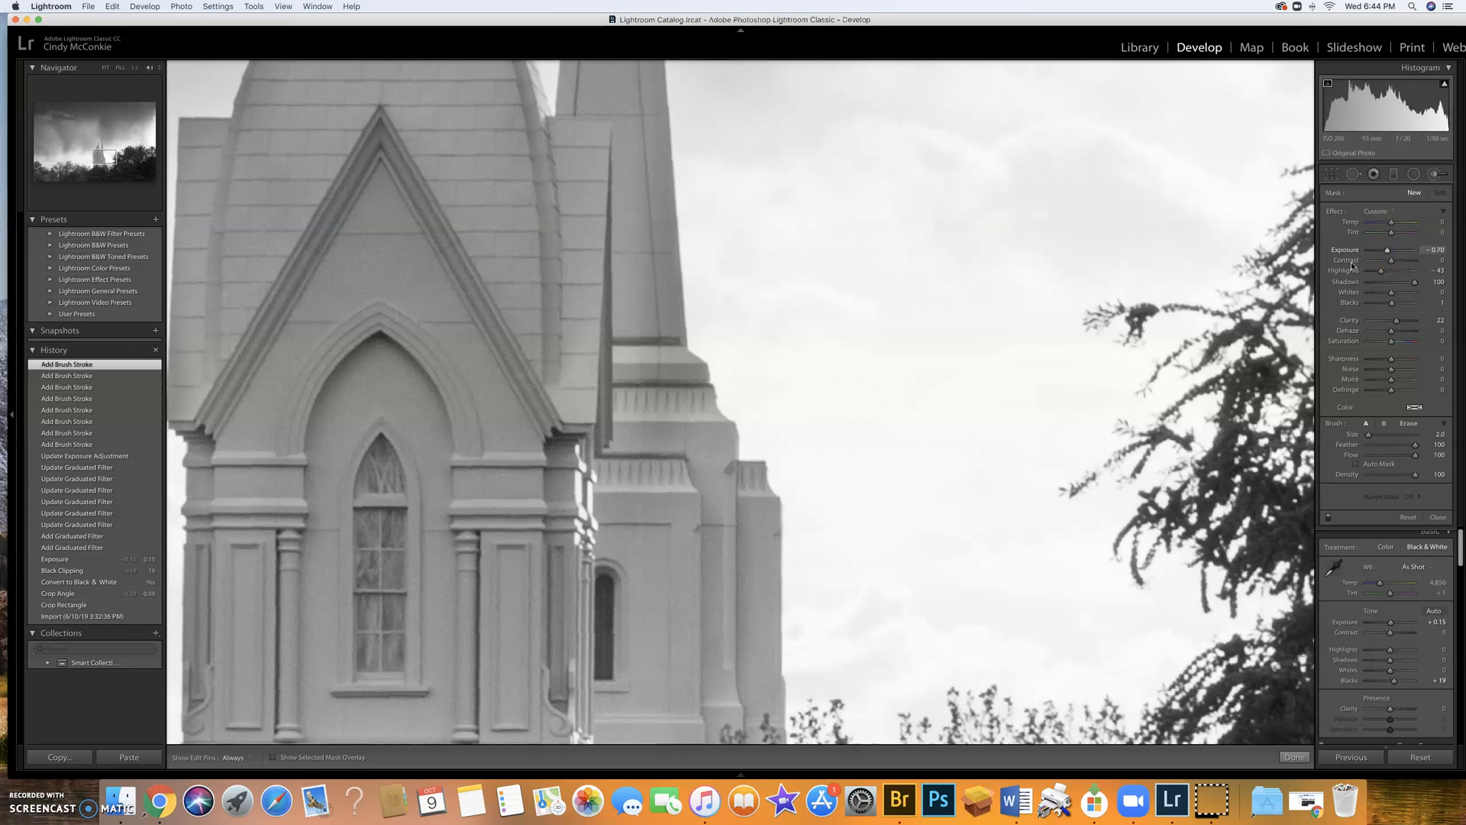
Step: Hide the edit pins and paint over the bright highlights along the front tower's right corner, below the roof edge
{"action": "key", "text": "h"}
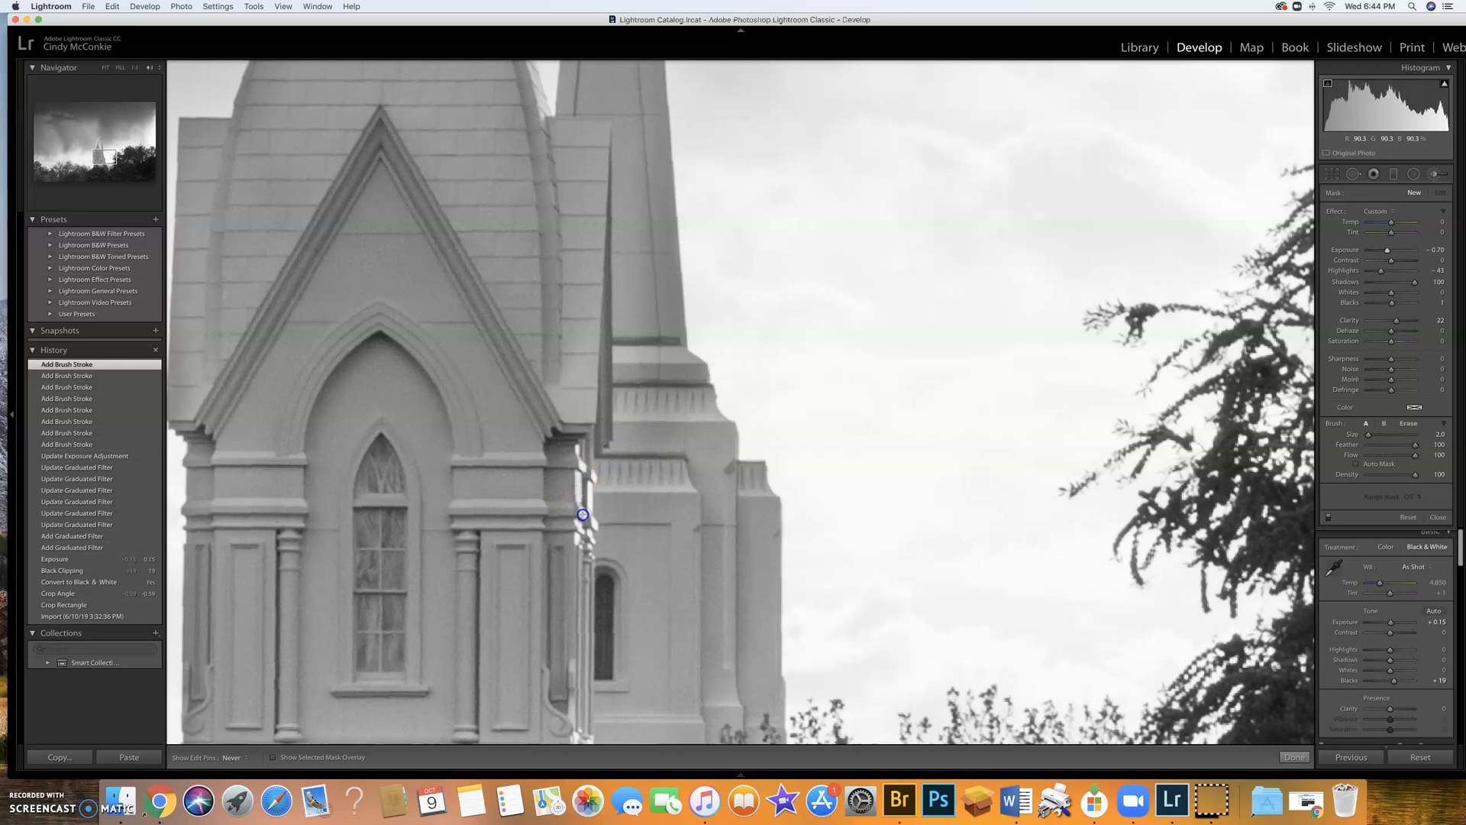
{"action": "left_click", "coordinate": [580, 473]}
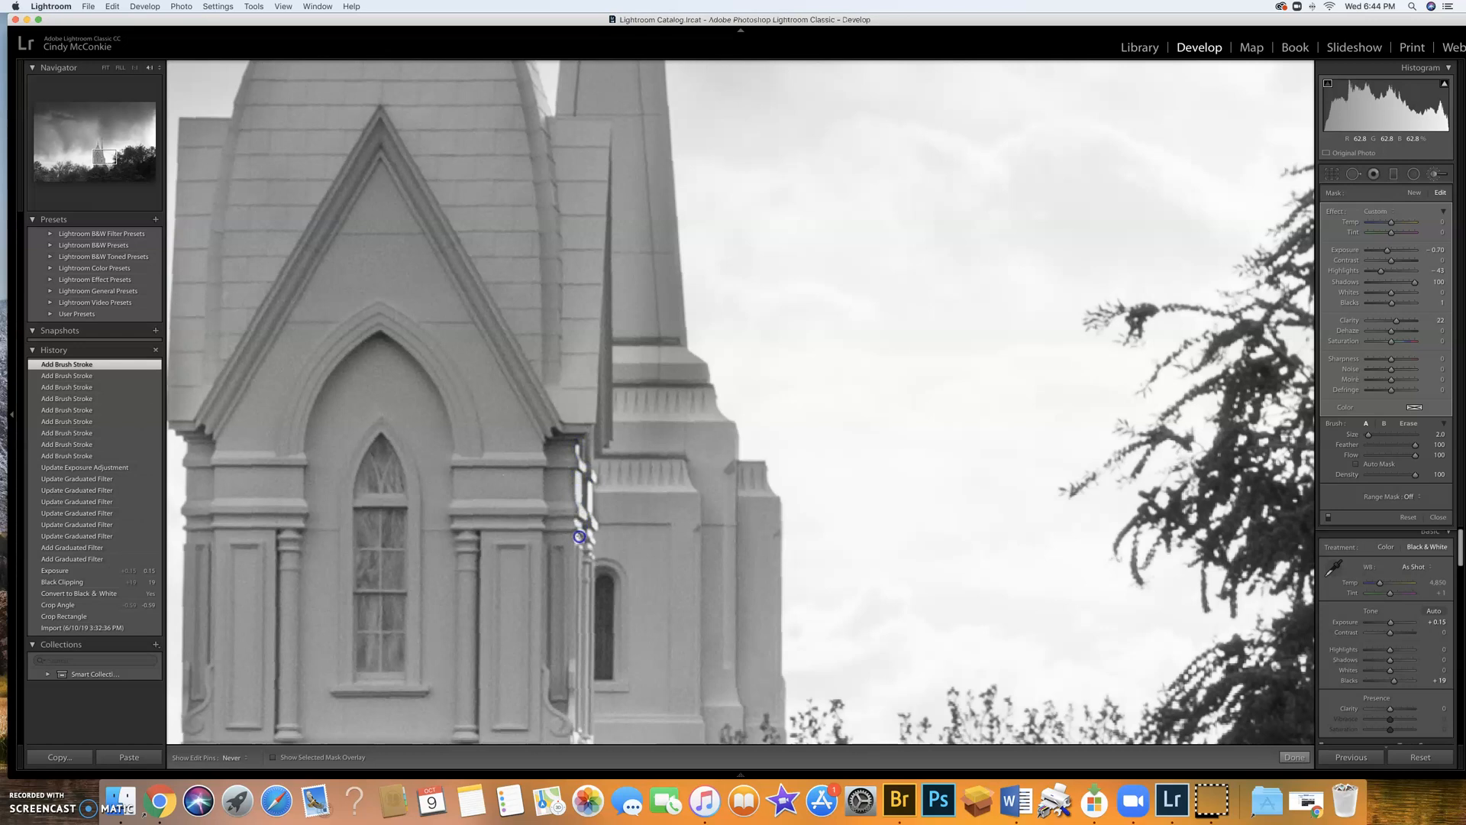
{"action": "left_click", "coordinate": [578, 523]}
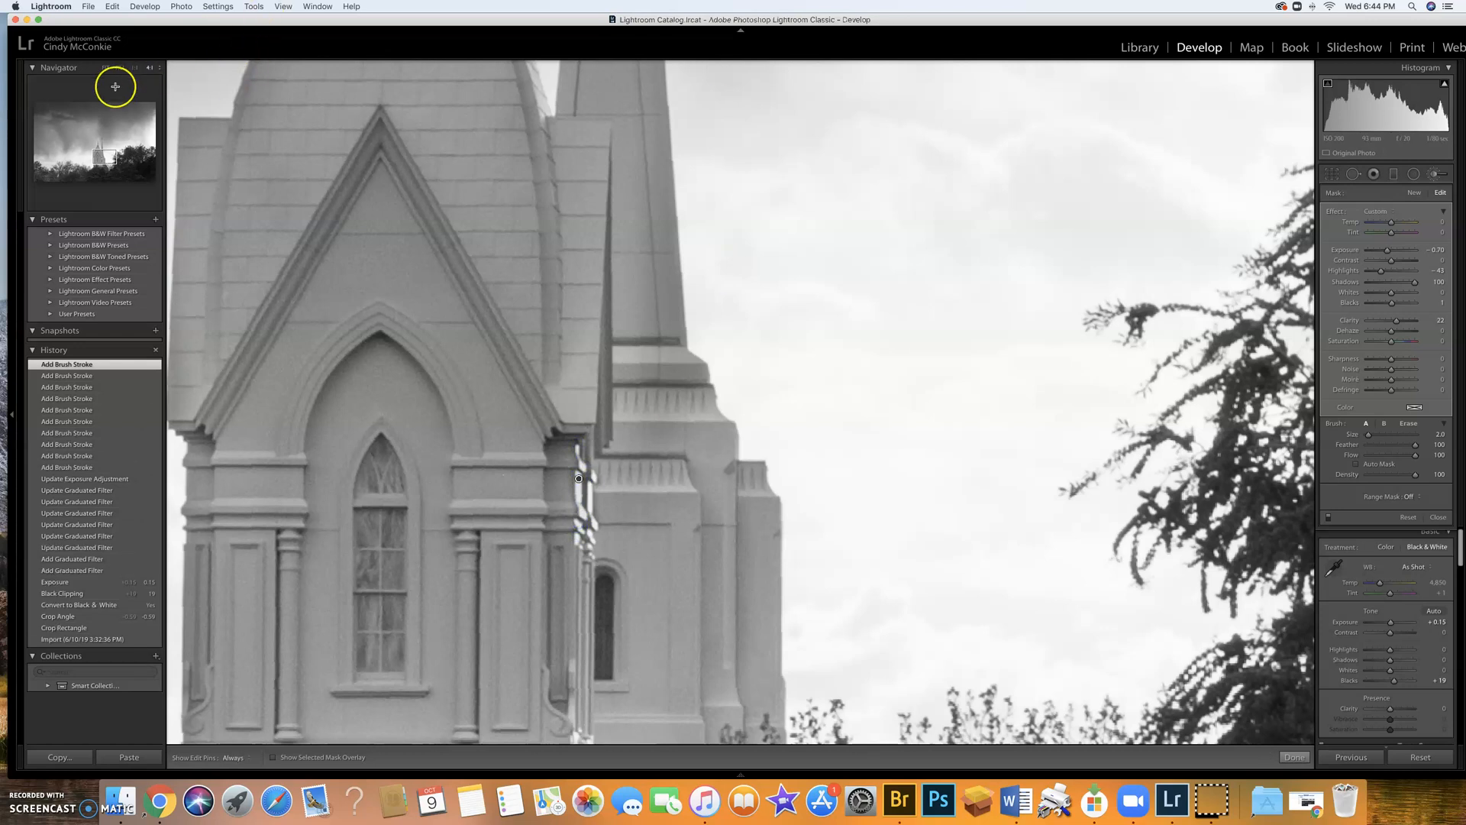
Step: Show the mask overlay and erase the spill beside the painted corner highlights and between them at brush size 1.0
{"action": "left_click", "coordinate": [156, 67]}
{"action": "left_click", "coordinate": [162, 76]}
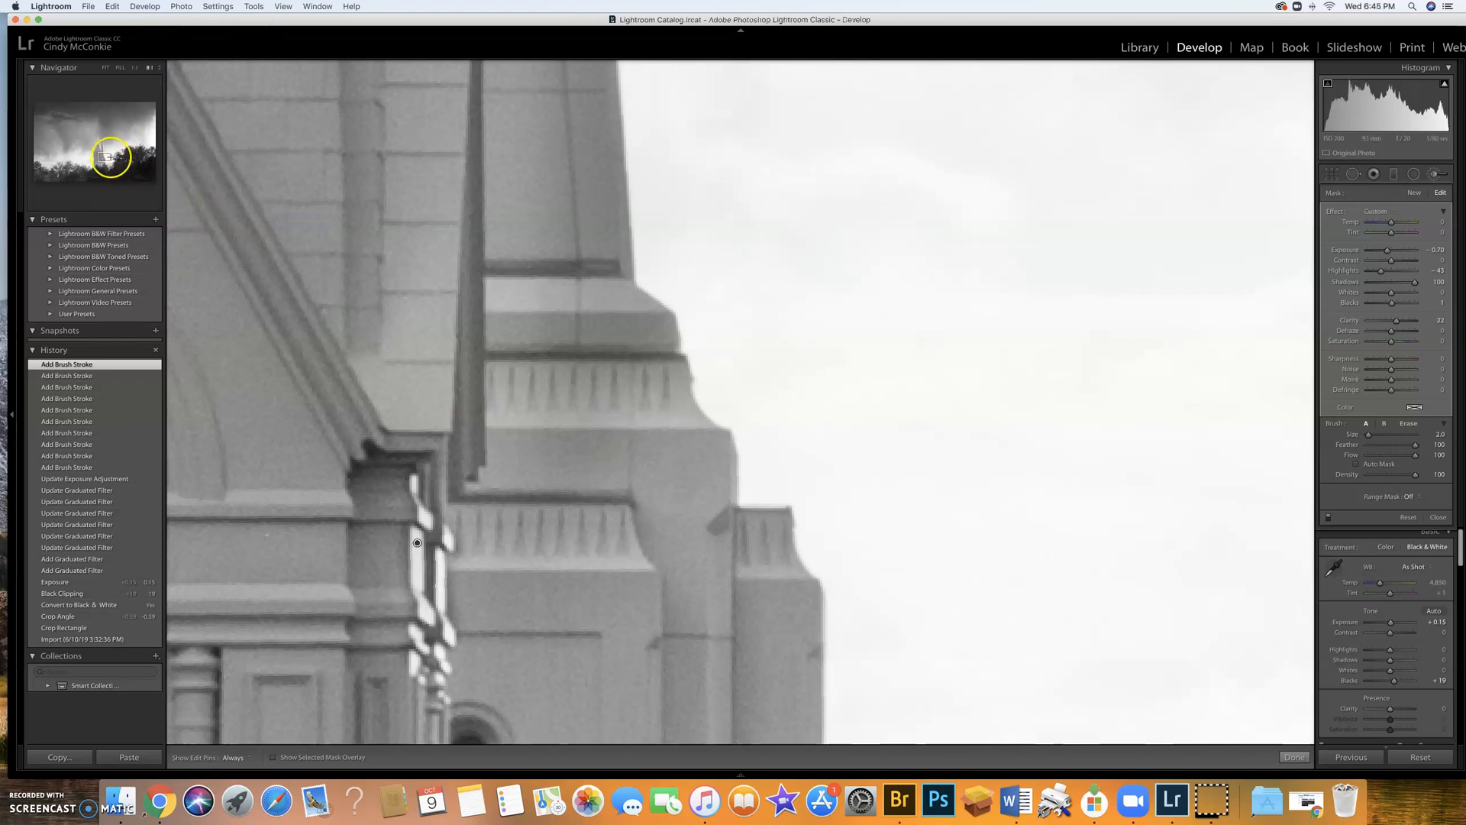
{"action": "left_click", "coordinate": [104, 158]}
{"action": "left_click_drag", "start_coordinate": [104, 158], "coordinate": [102, 158]}
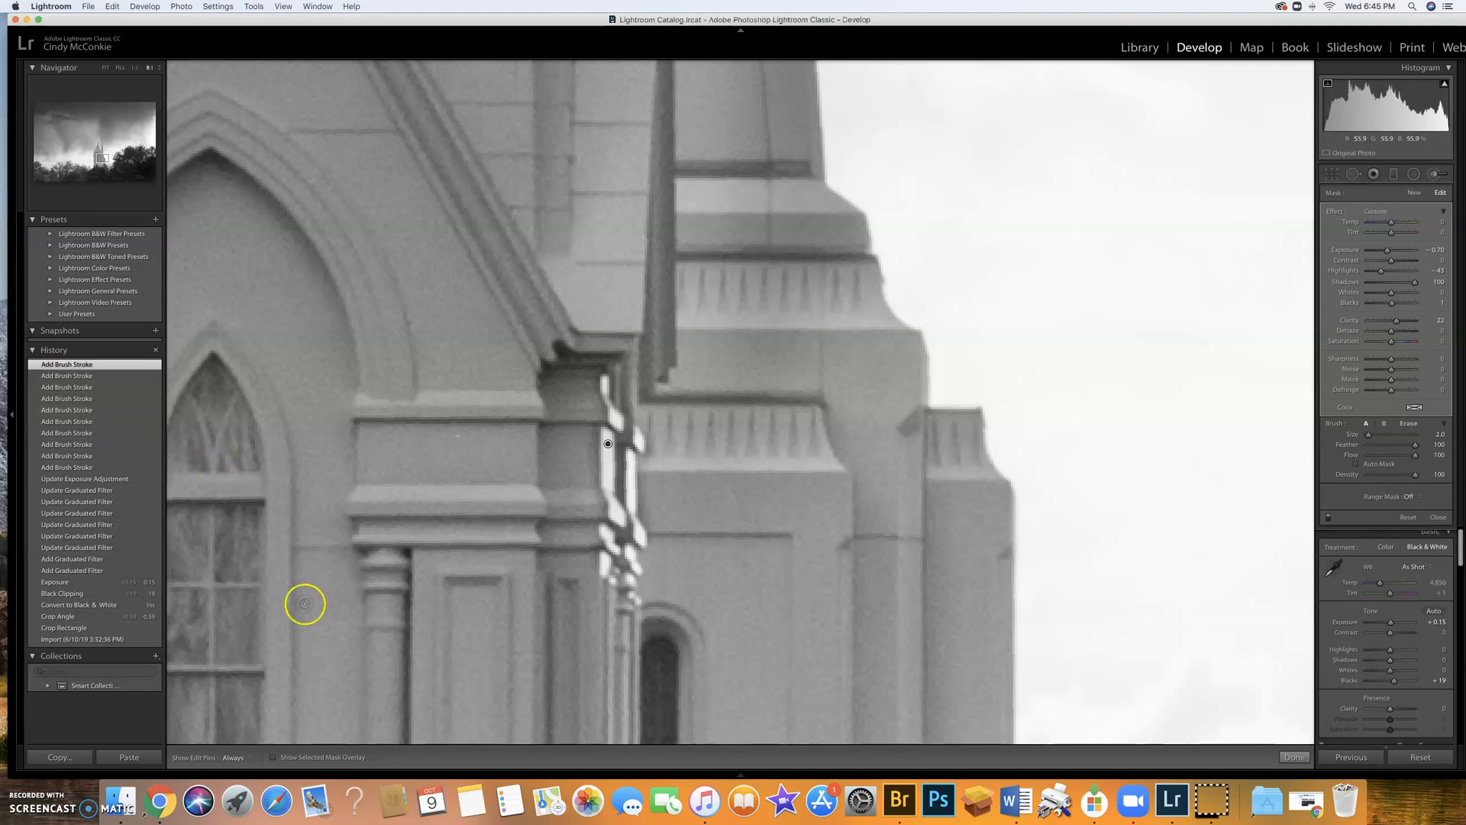
{"action": "left_click", "coordinate": [274, 758]}
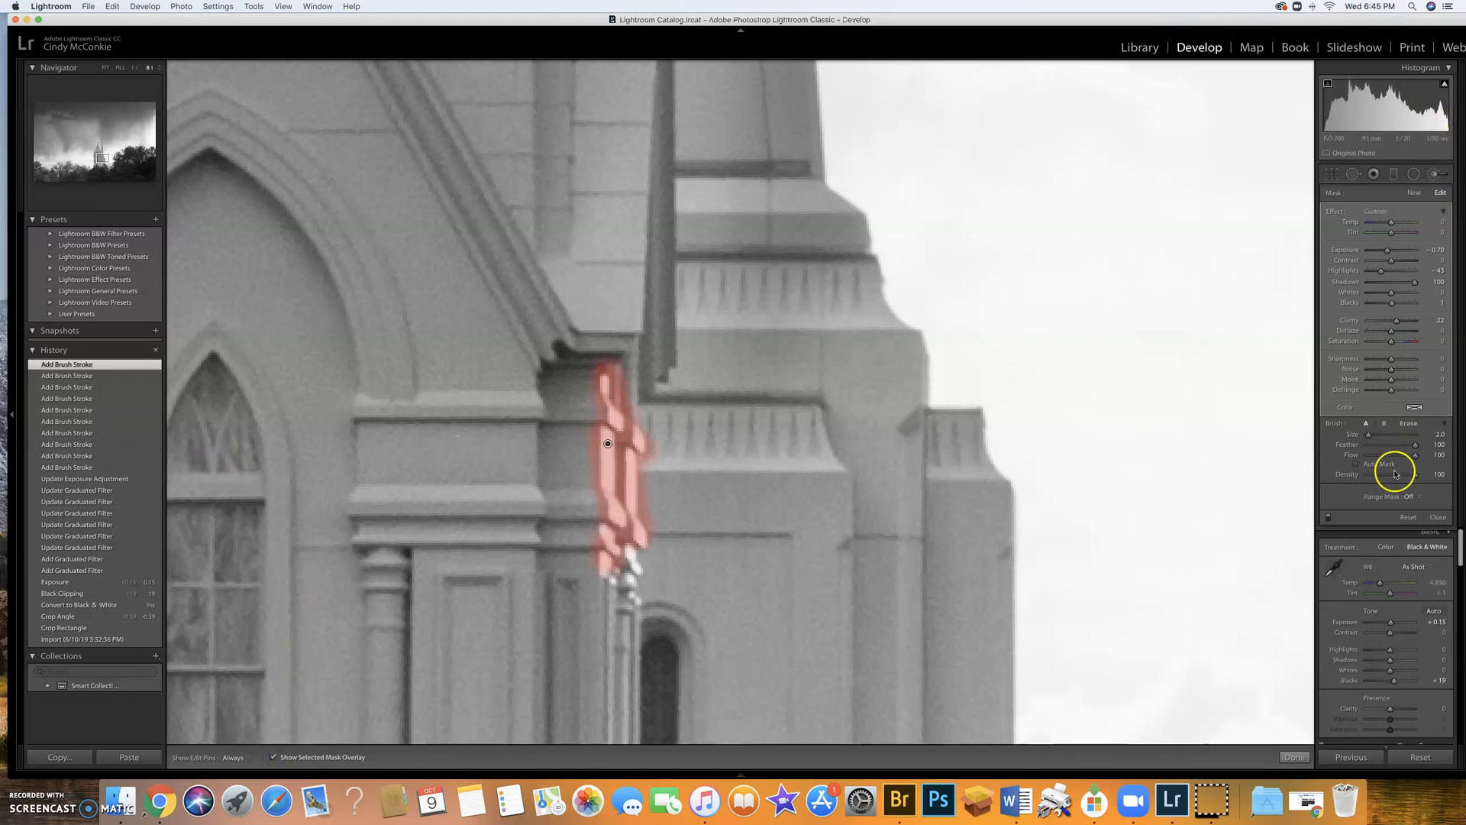
{"action": "left_click", "coordinate": [1408, 423]}
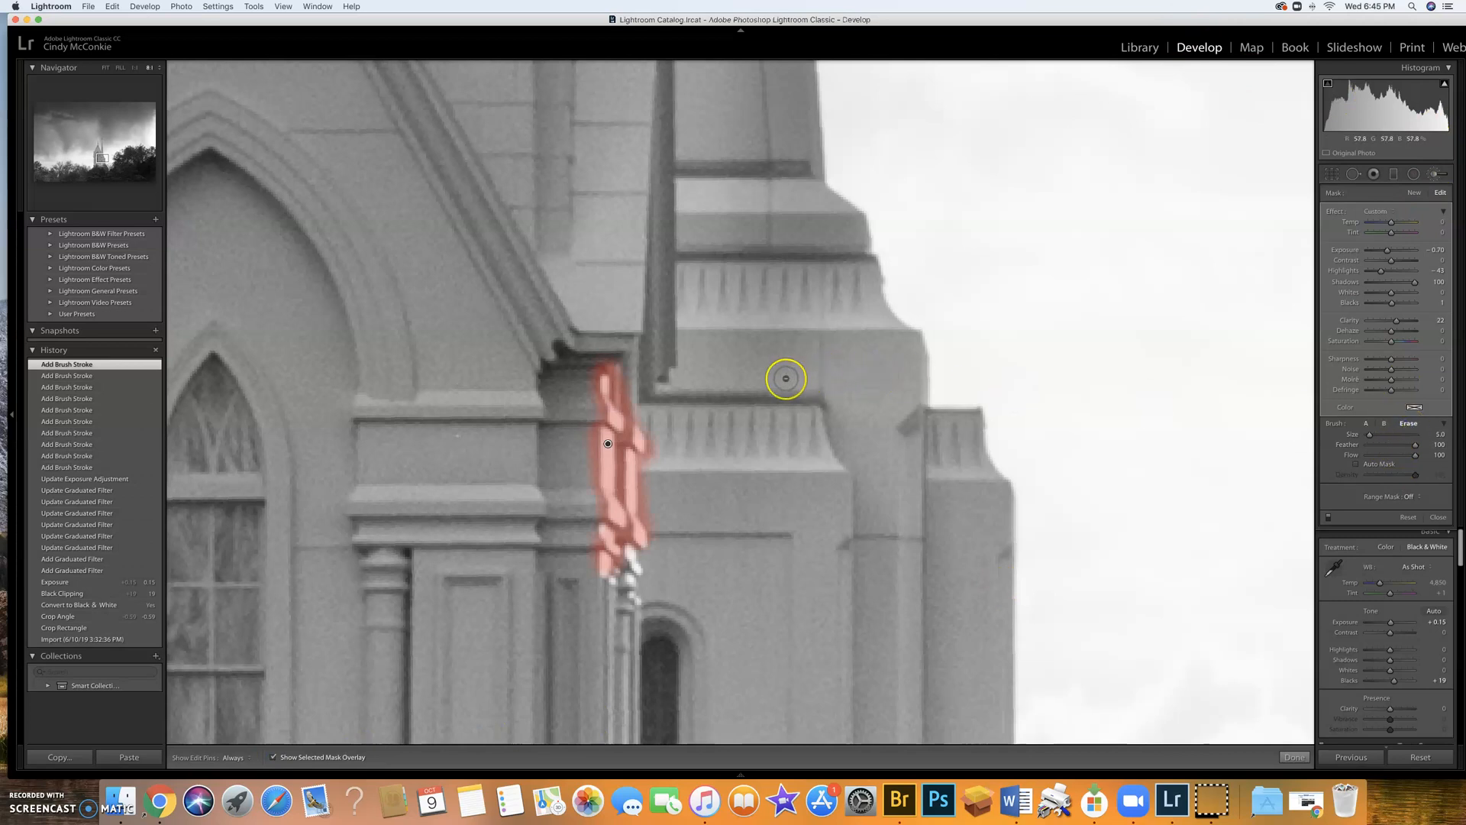
{"action": "key", "text": "bracketleft"}
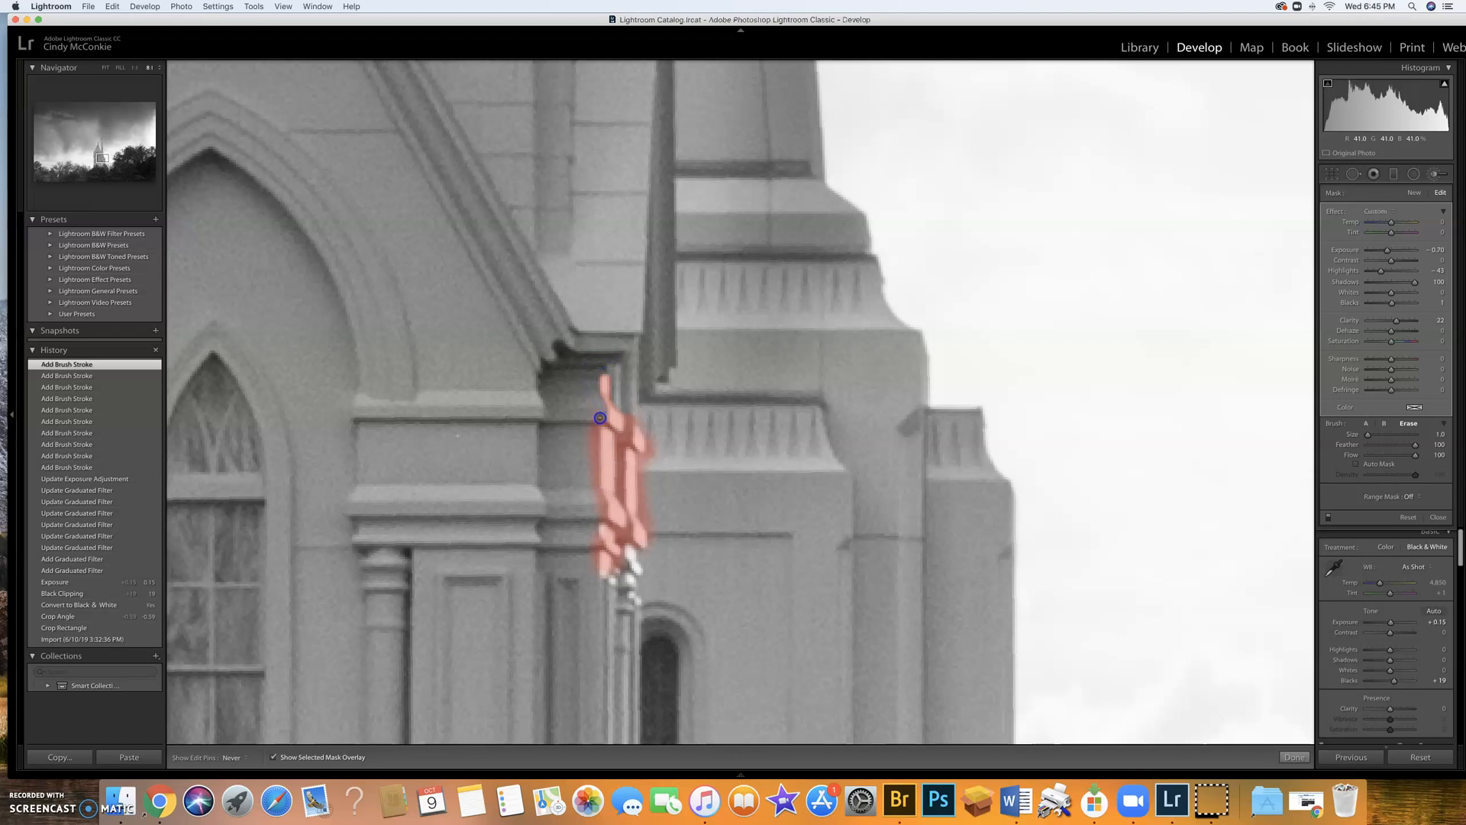
{"action": "left_click", "coordinate": [595, 379]}
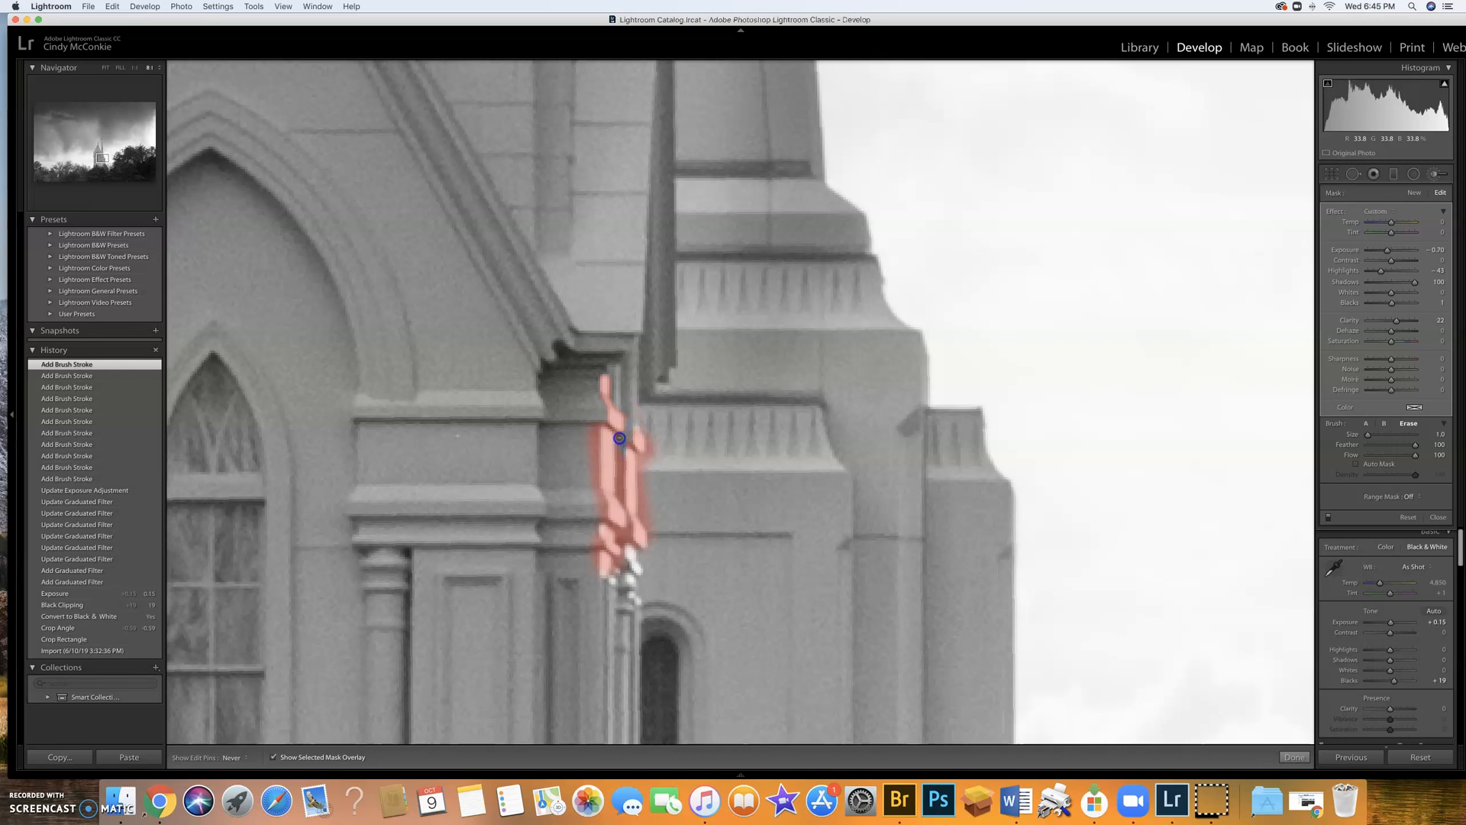
{"action": "left_click", "coordinate": [620, 460]}
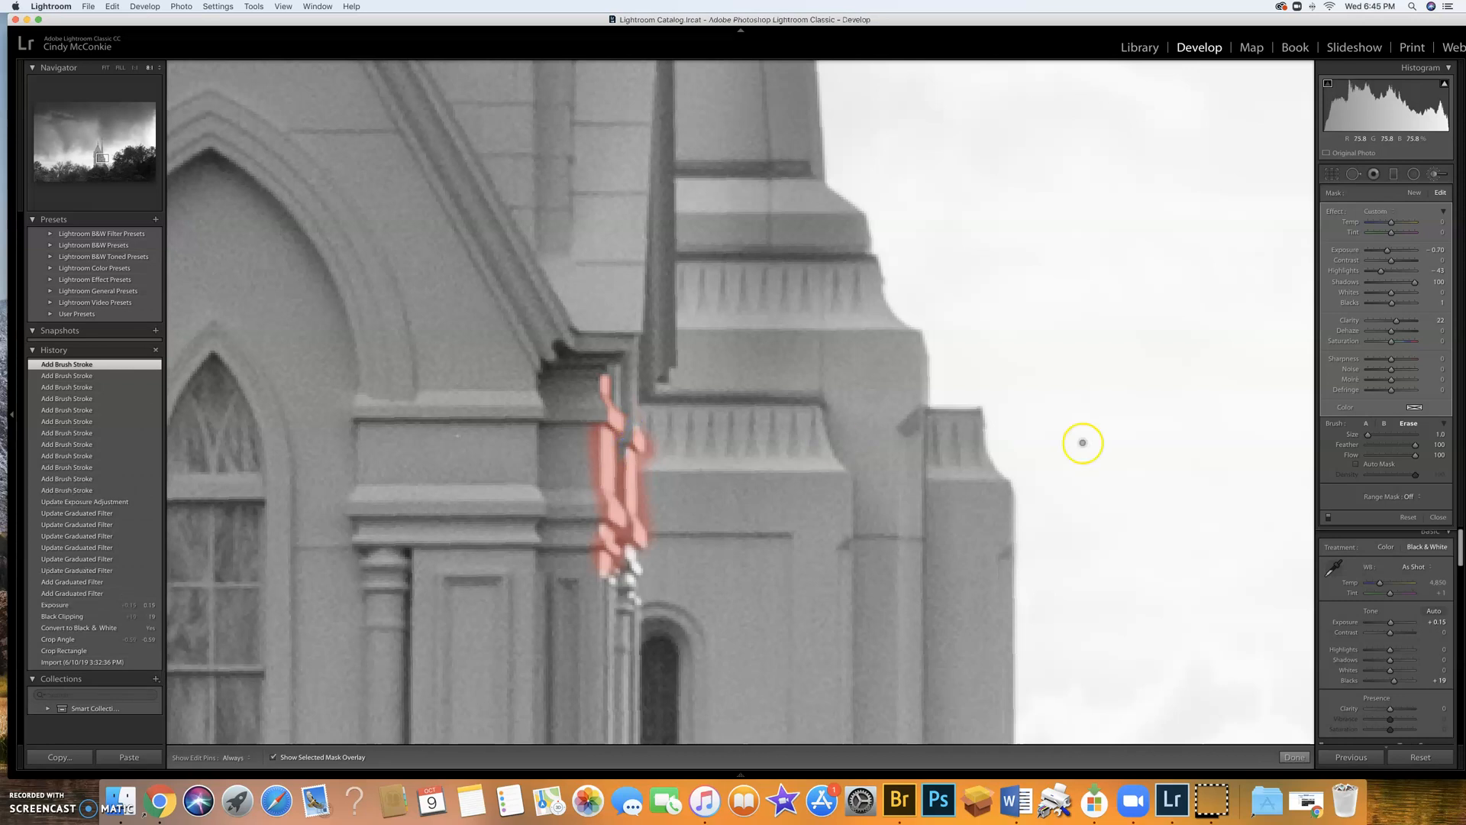
Step: Hide the mask overlay and review the towers at 2:1, followed by the whole photo at 1:2
{"action": "mouse_move", "coordinate": [281, 765]}
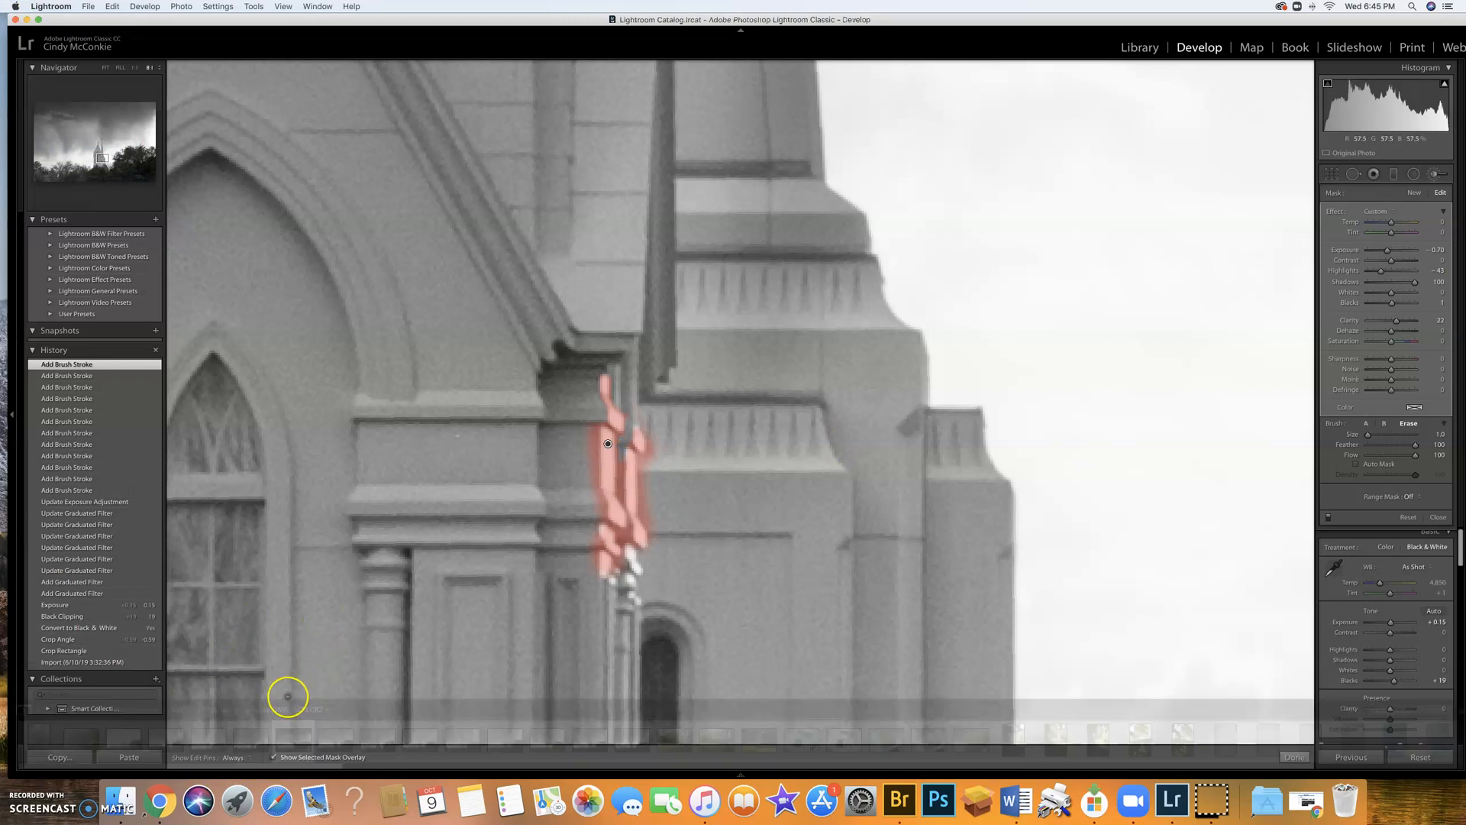
{"action": "left_click", "coordinate": [273, 757]}
{"action": "left_click", "coordinate": [159, 68]}
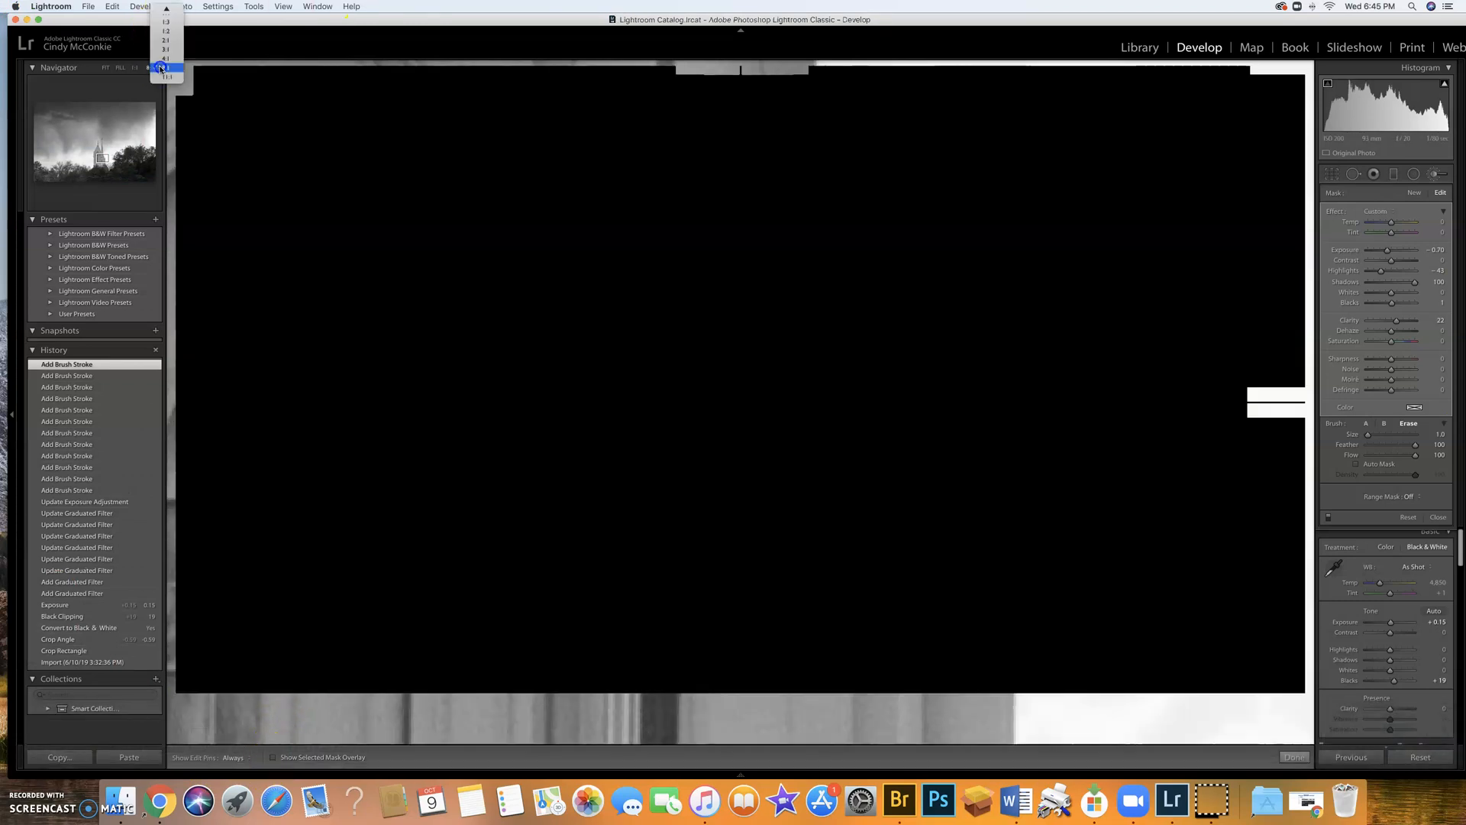
{"action": "left_click", "coordinate": [168, 42]}
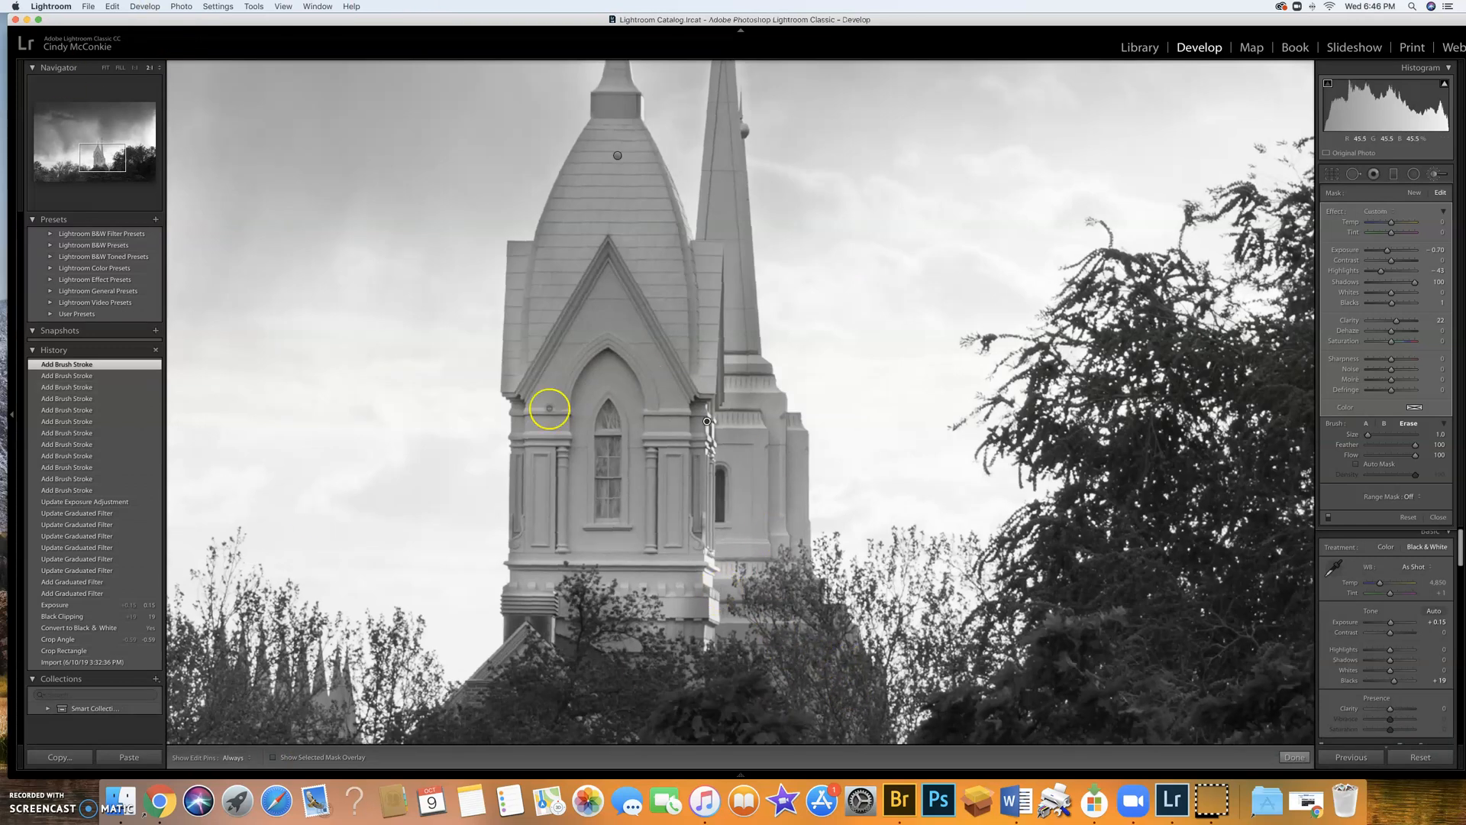
{"action": "left_click", "coordinate": [155, 68]}
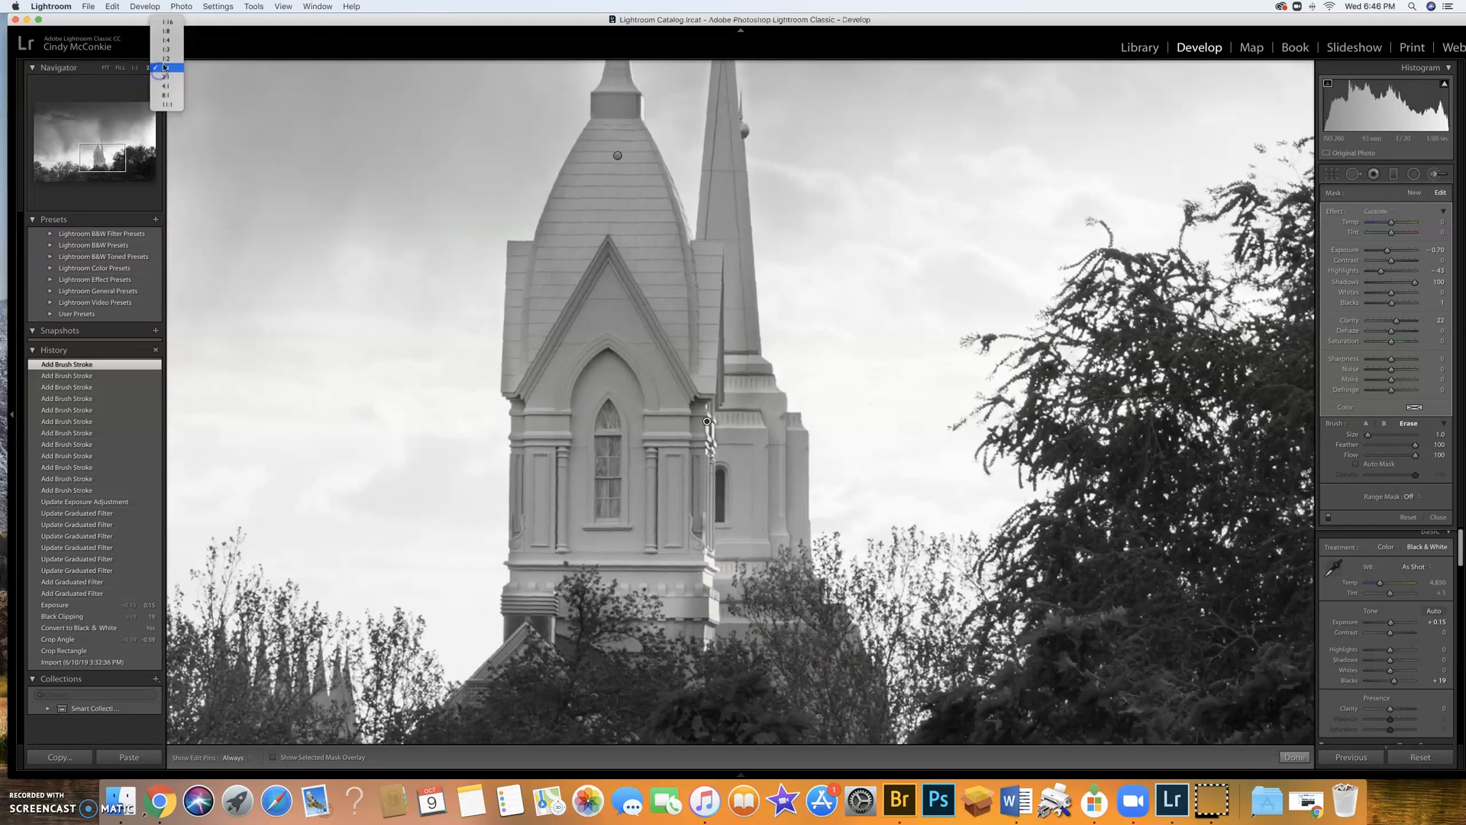
{"action": "left_click", "coordinate": [165, 59]}
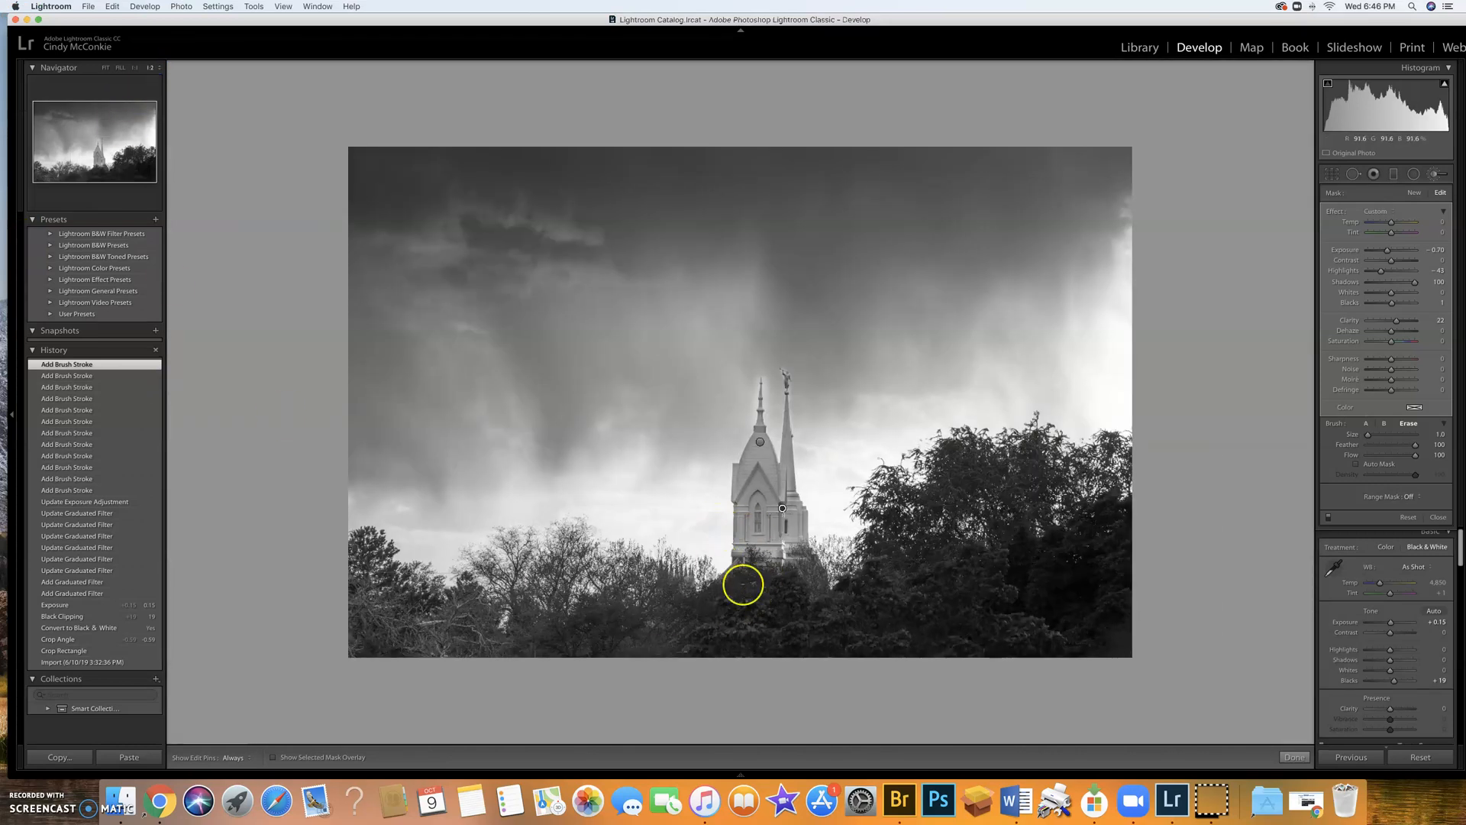